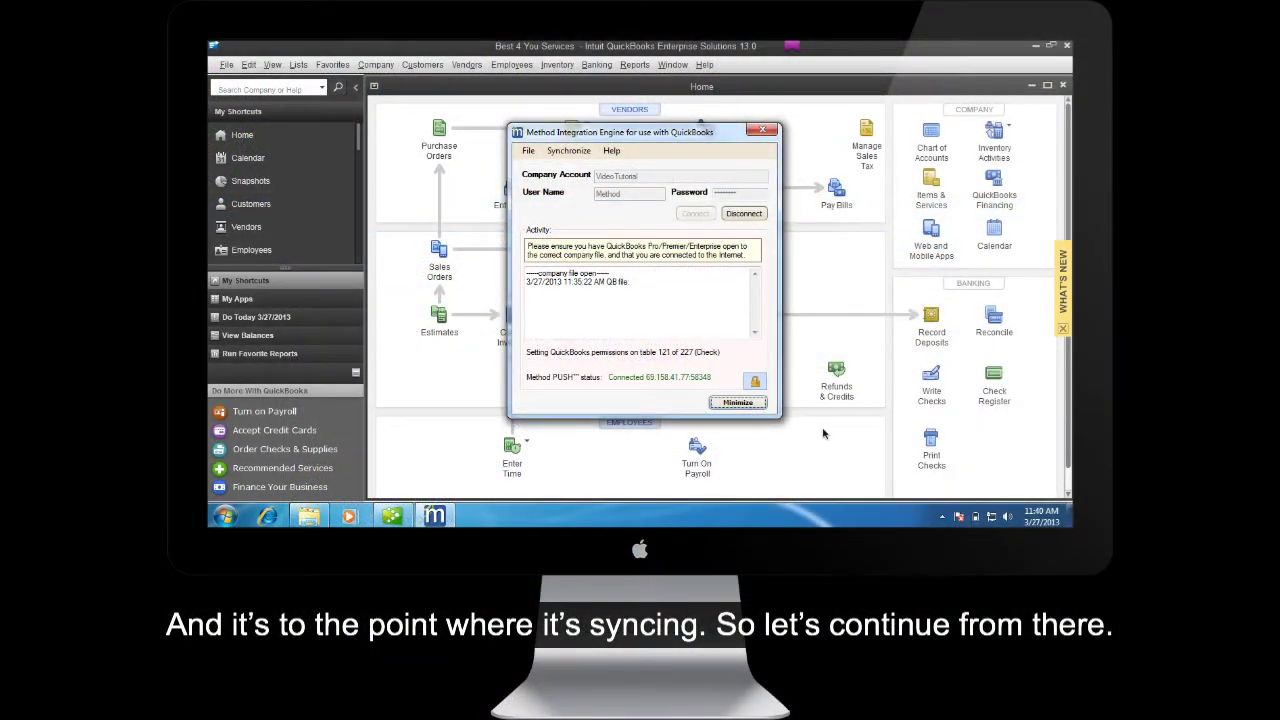
# - Launch Minesweeper from Windows search with 'mine'
pyautogui.press('super')
pyautogui.write('mine')
pyautogui.press('Return')
# - Start a new Minesweeper game, reveal several squares and flag a suspected mine
pyautogui.click(404, 300)
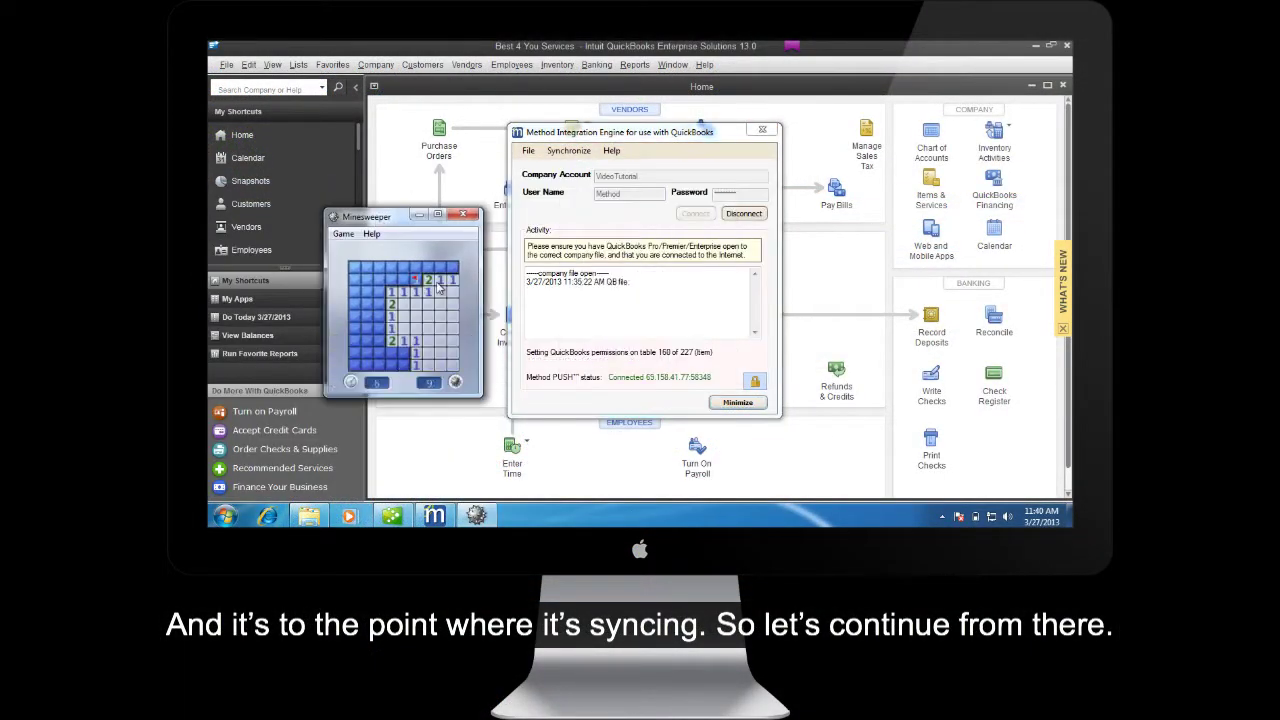
pyautogui.click(440, 270)
pyautogui.click(398, 316)
pyautogui.click(409, 372)
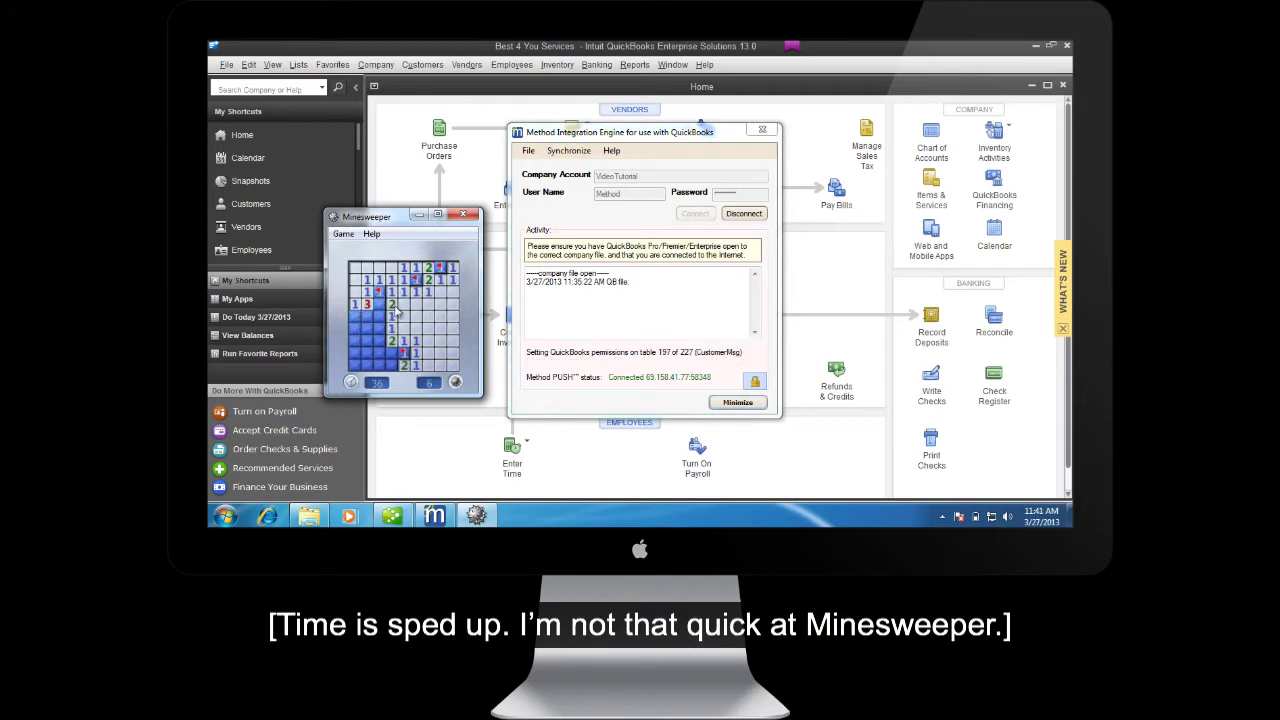
pyautogui.rightClick(366, 316)
pyautogui.click(354, 316)
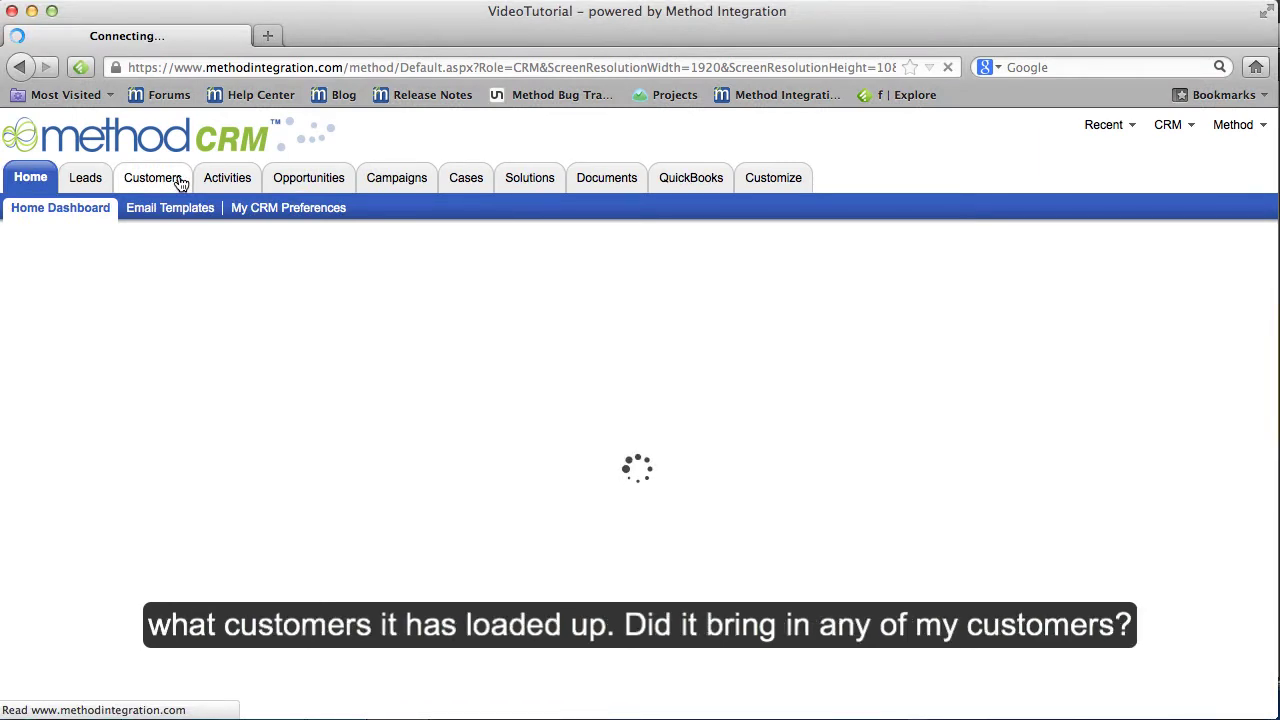
pyautogui.click(138, 186)
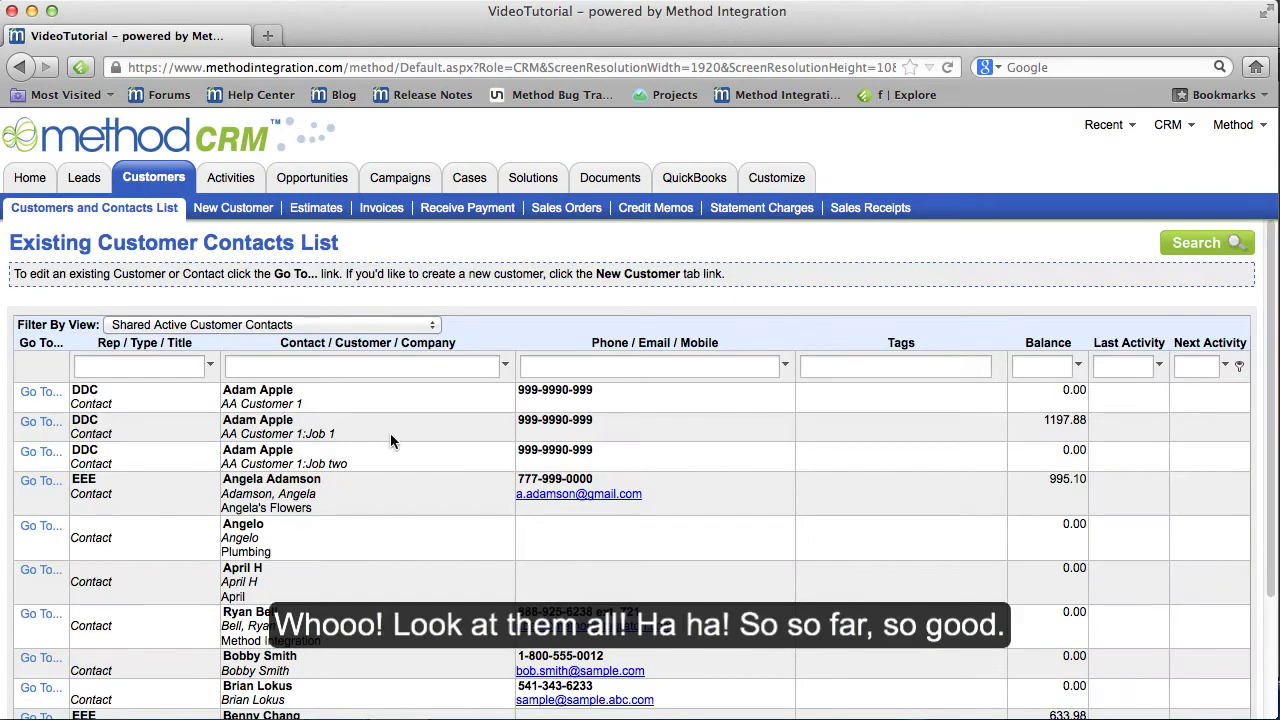
pyautogui.scroll(-2, 392, 525)
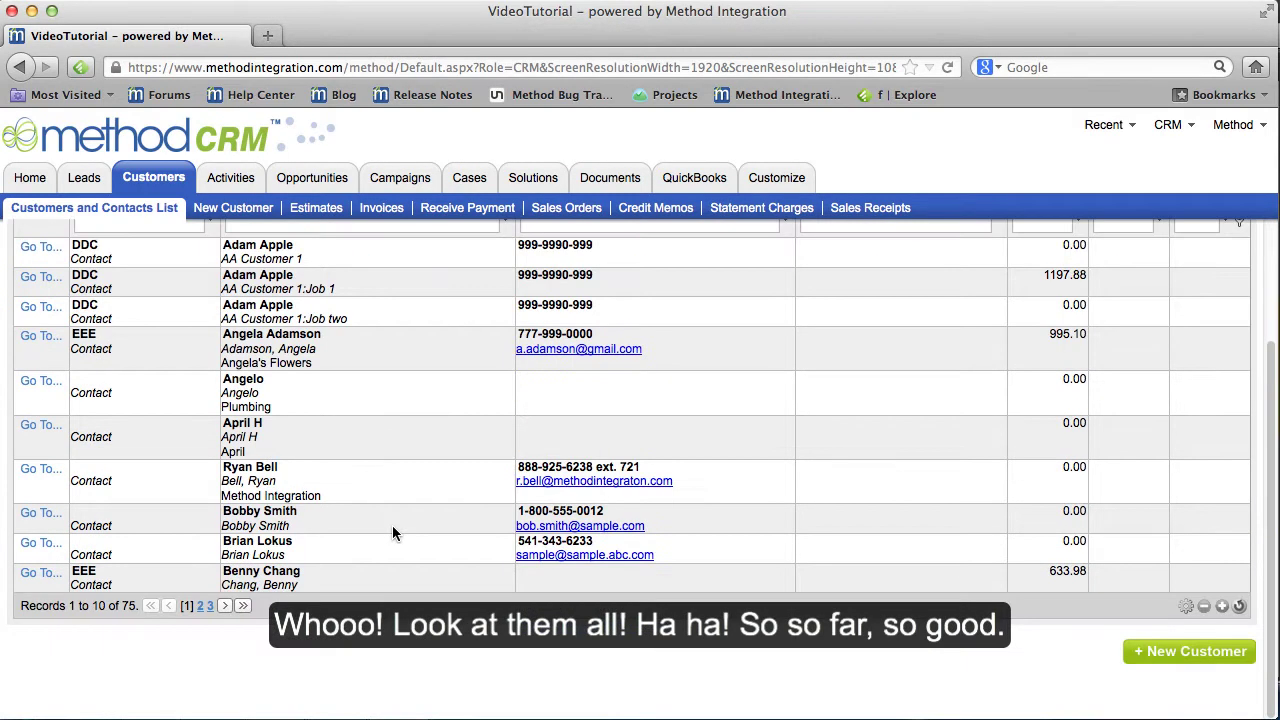
pyautogui.scroll(2, 392, 525)
pyautogui.click(38, 180)
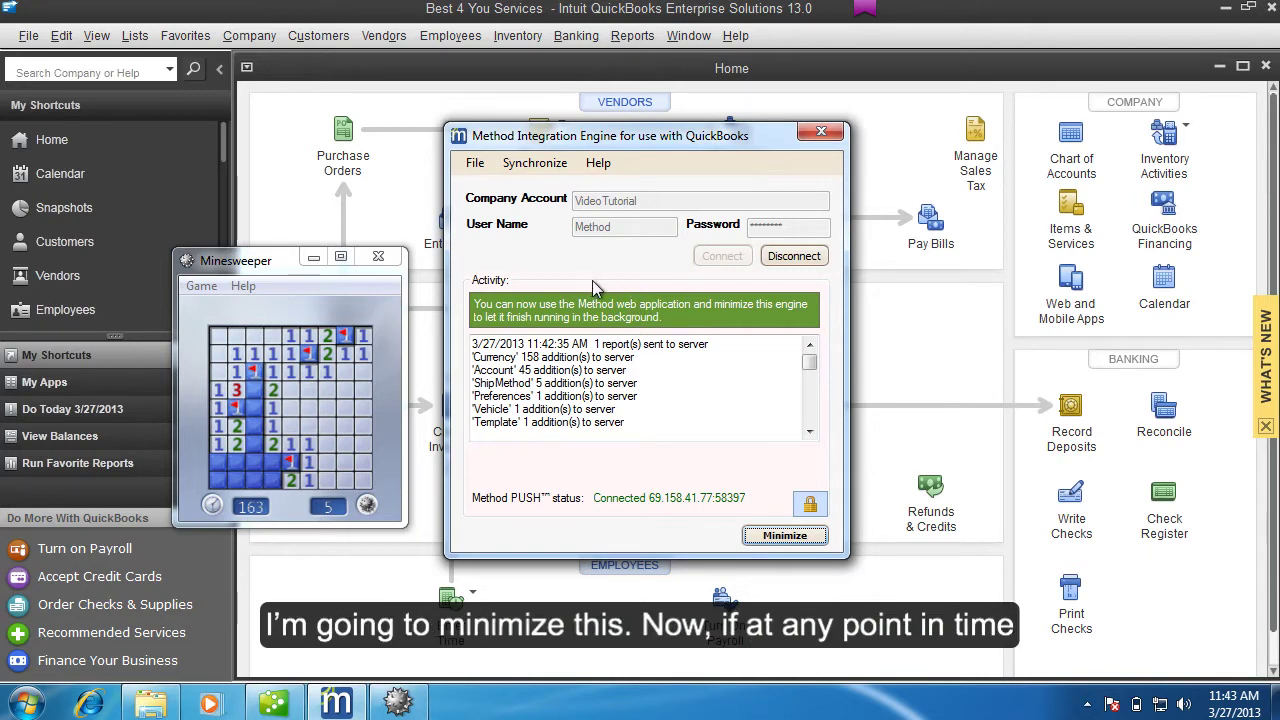
# - Minimize the Method Integration Engine, redisplay it from the tray to check Synchronize, then minimize it again
pyautogui.click(785, 536)
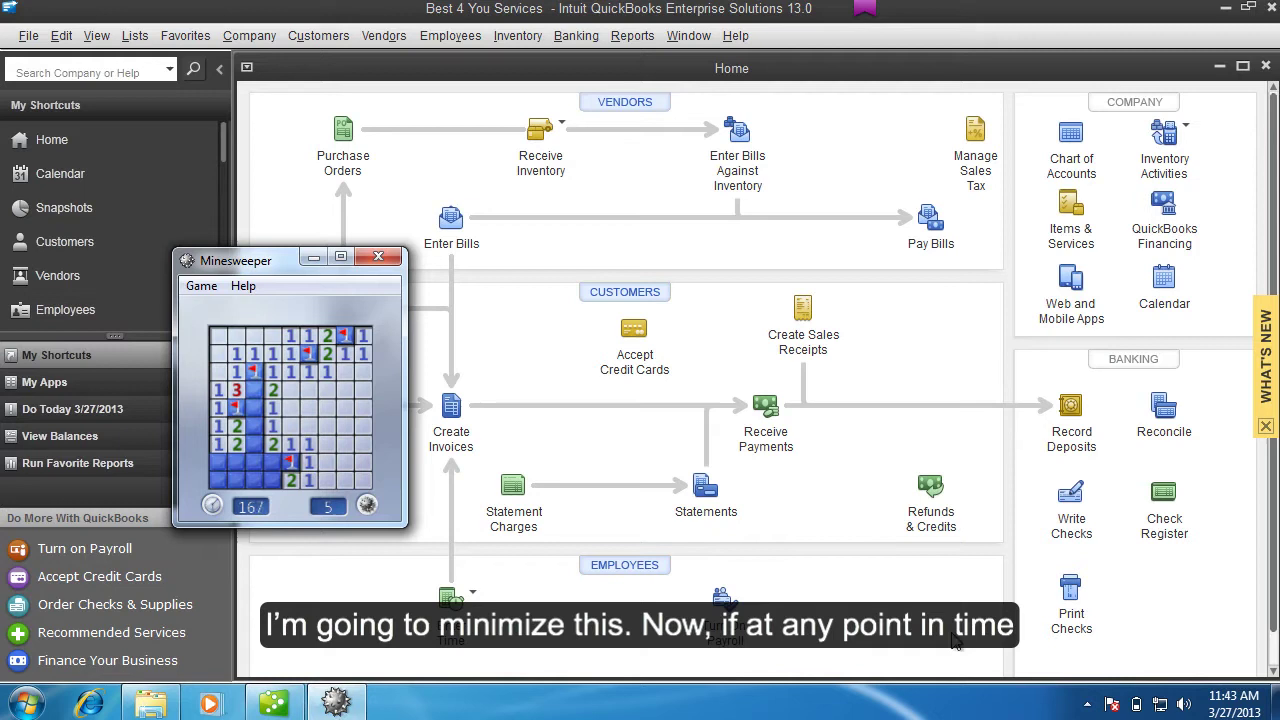
pyautogui.click(1087, 708)
pyautogui.rightClick(1087, 603)
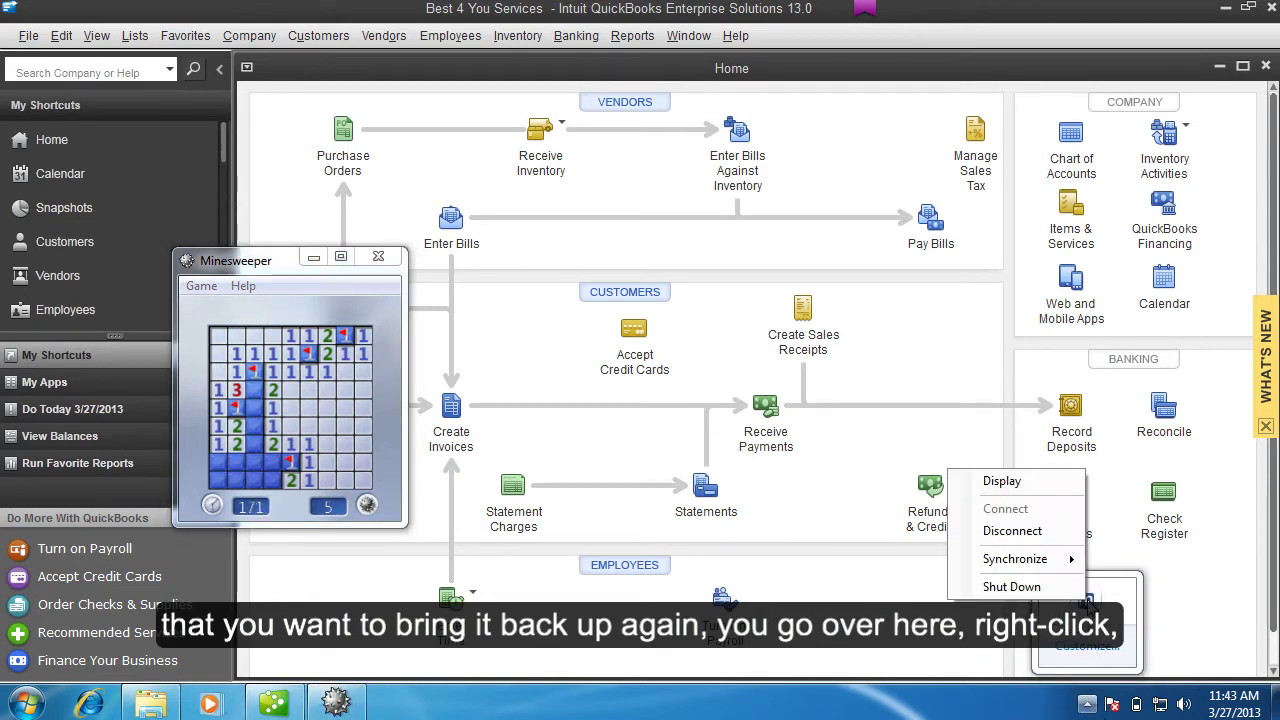
pyautogui.click(1049, 484)
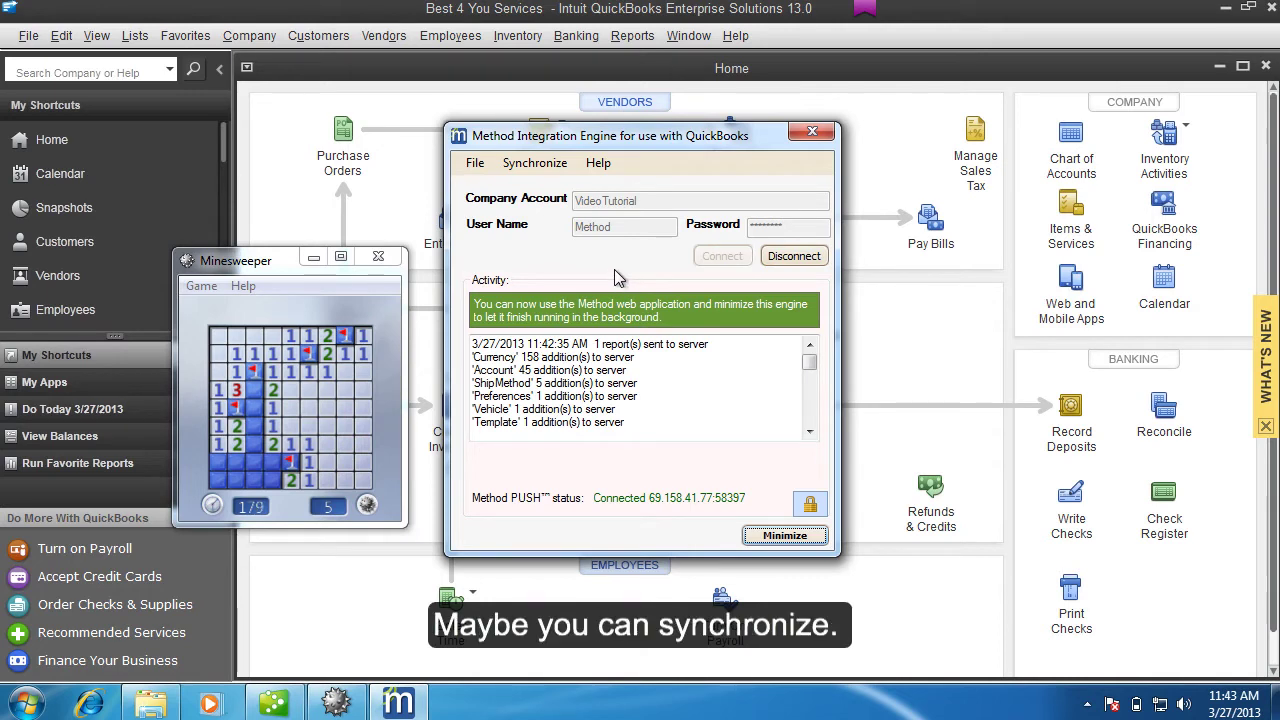
pyautogui.click(540, 163)
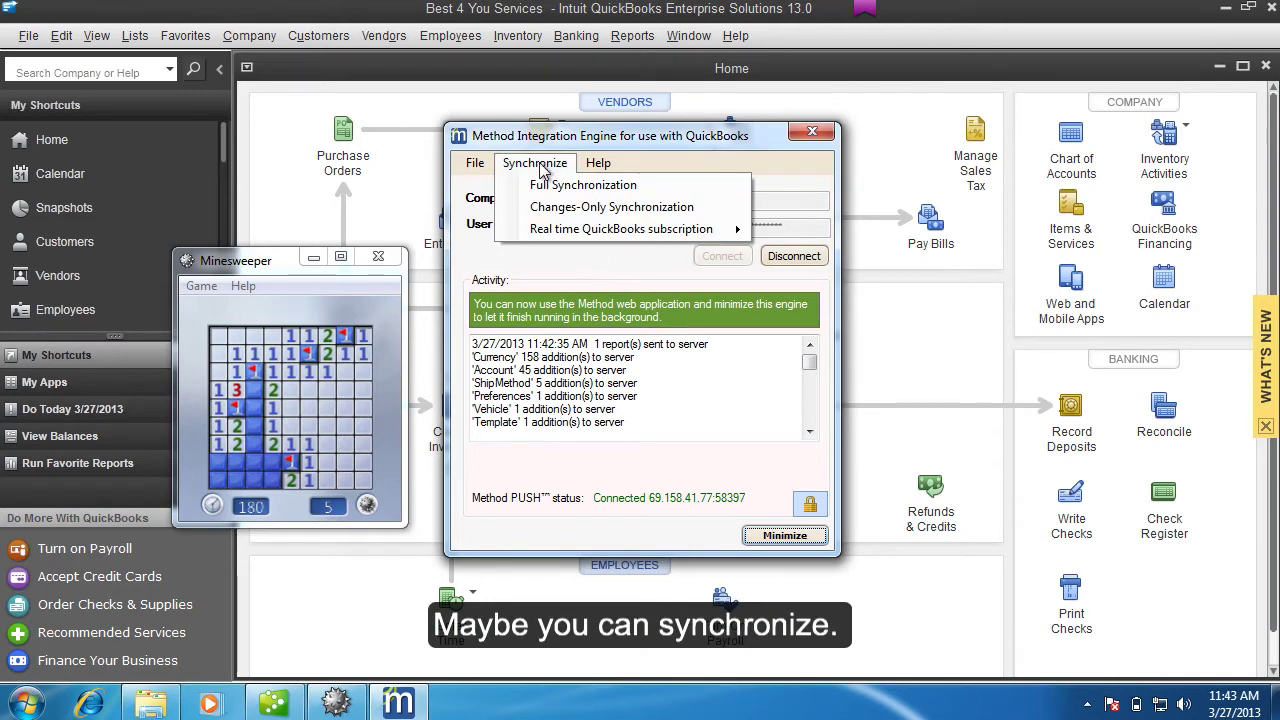
pyautogui.click(548, 263)
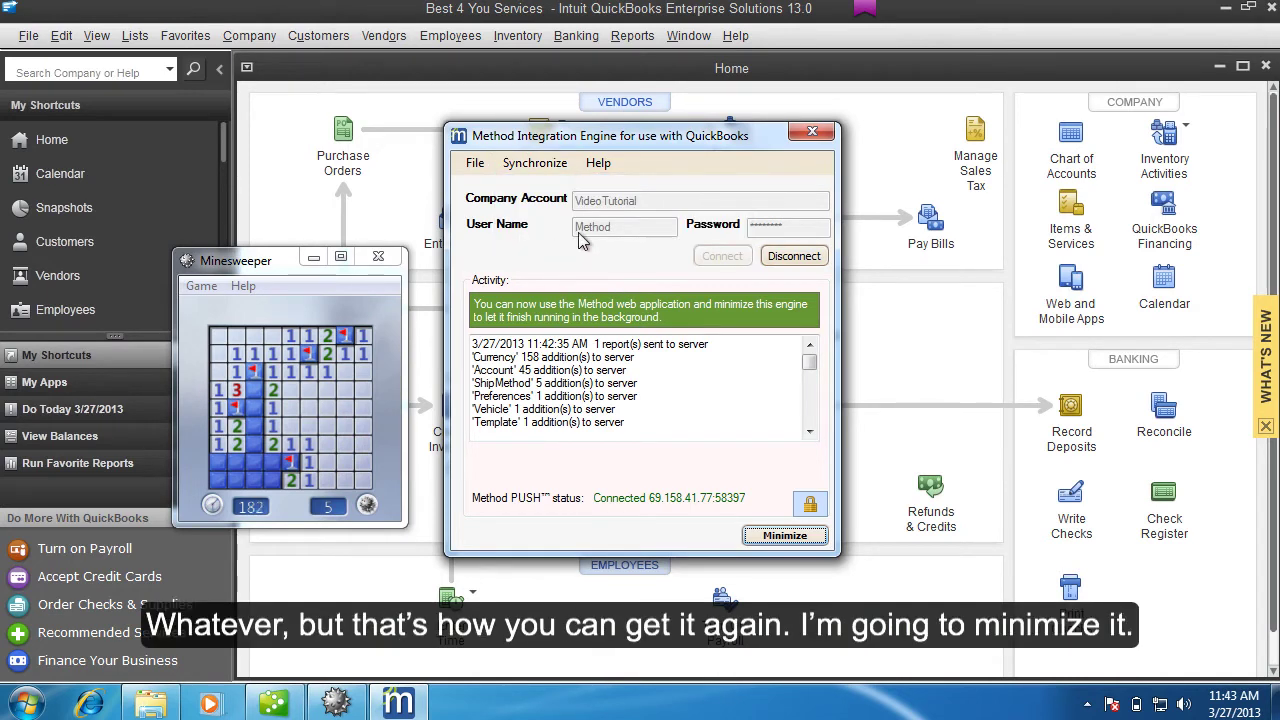
pyautogui.click(785, 536)
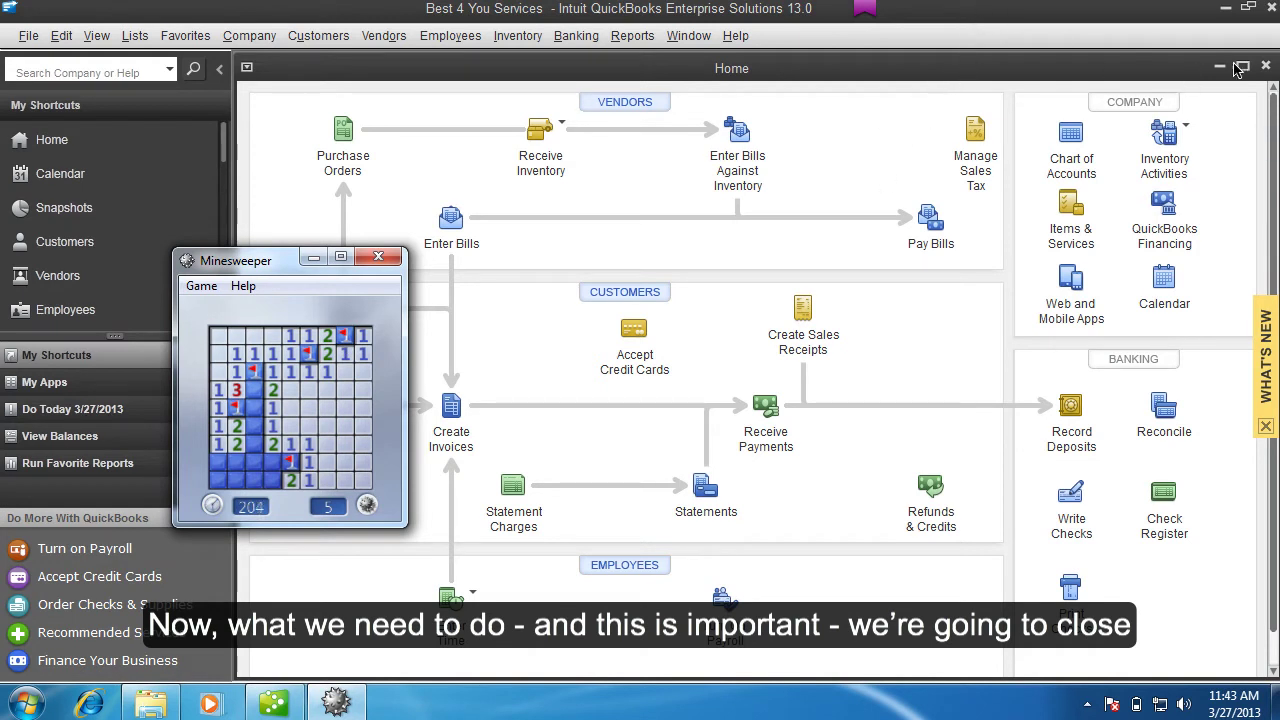
# - Close QuickBooks and reopen the Best 4 You Services company file from the Quickbooks folder
pyautogui.click(1271, 10)
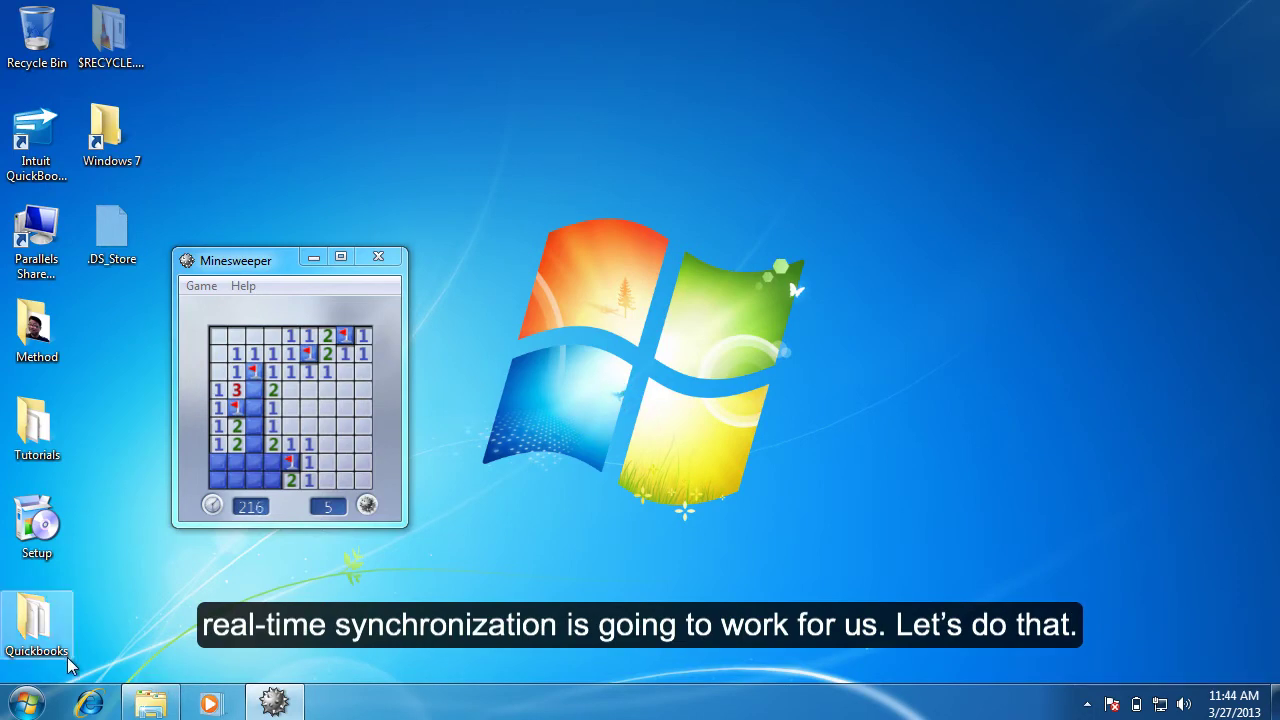
pyautogui.doubleClick(48, 632)
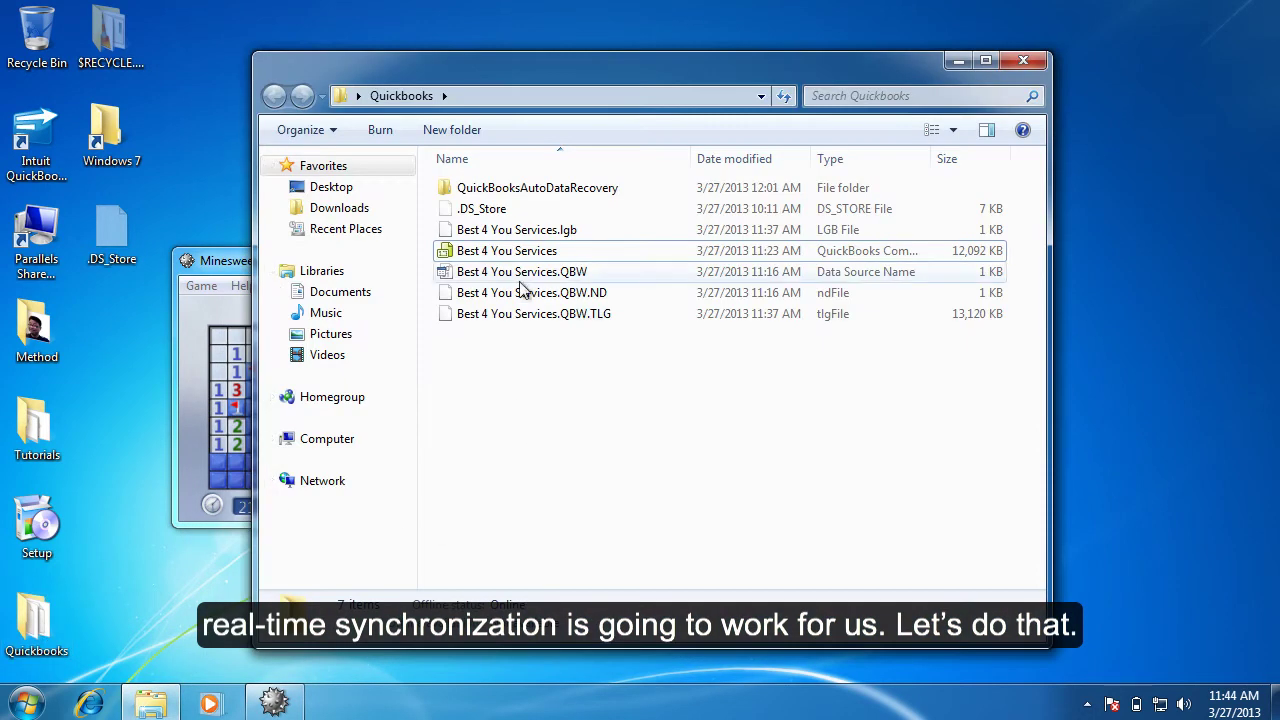
pyautogui.doubleClick(524, 251)
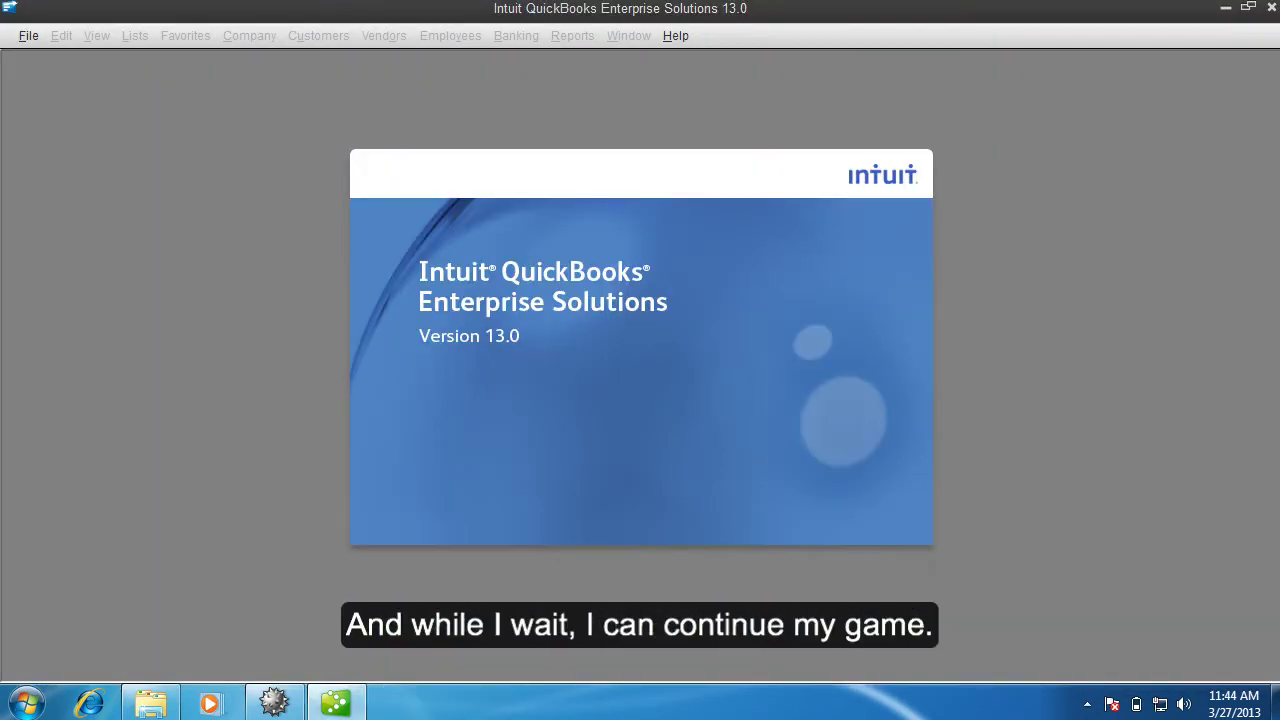
# - Grant the Method Integration Engine Listener 'Yes, always' access, even when QuickBooks isn't running
pyautogui.click(280, 704)
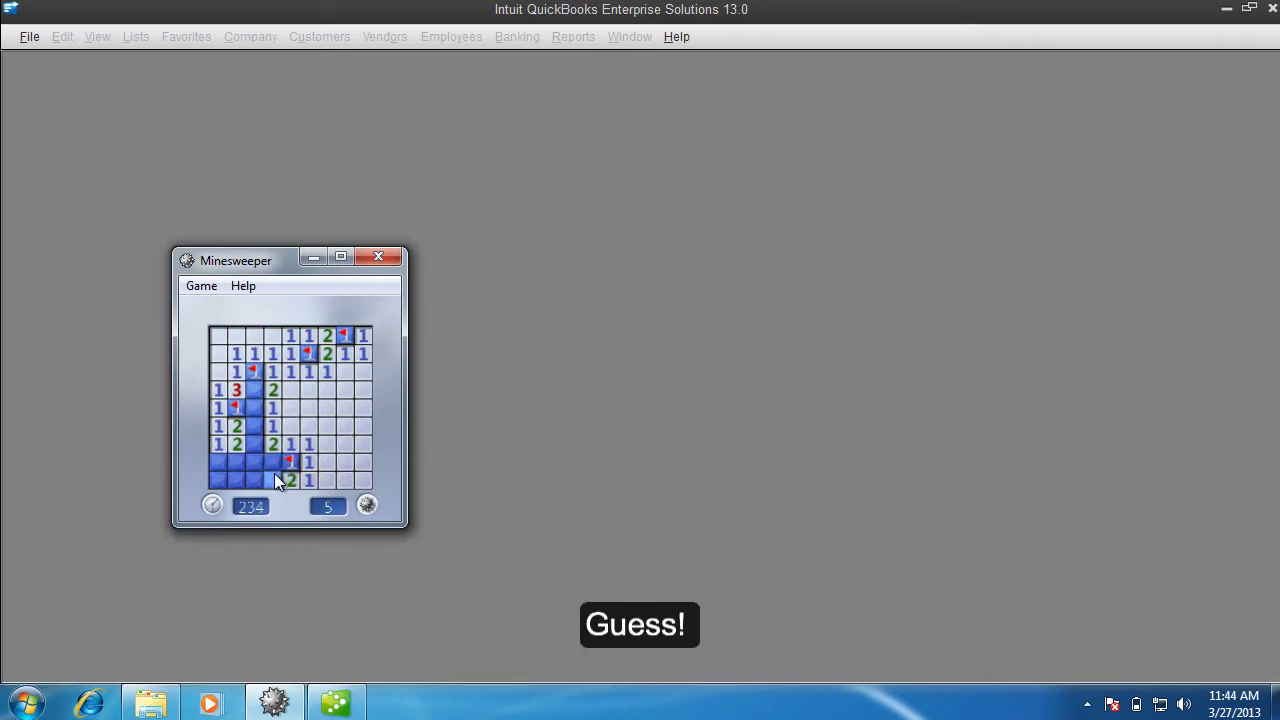
pyautogui.click(329, 463)
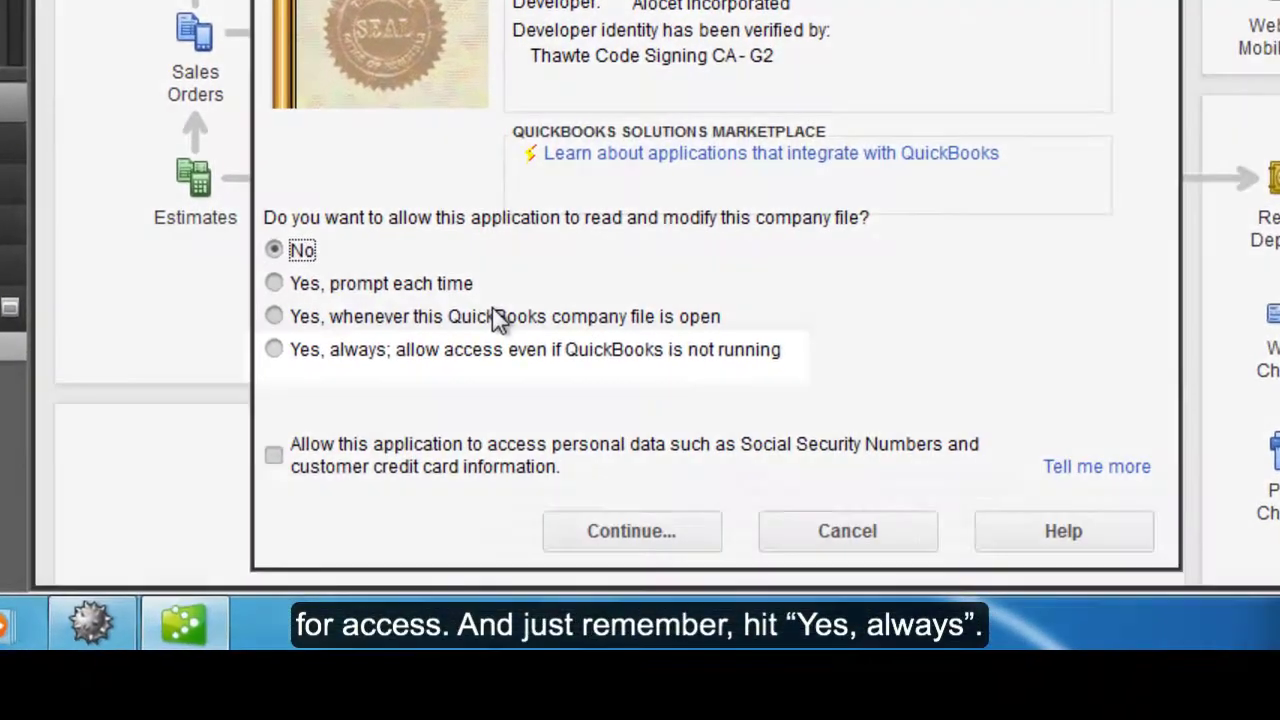
pyautogui.click(369, 351)
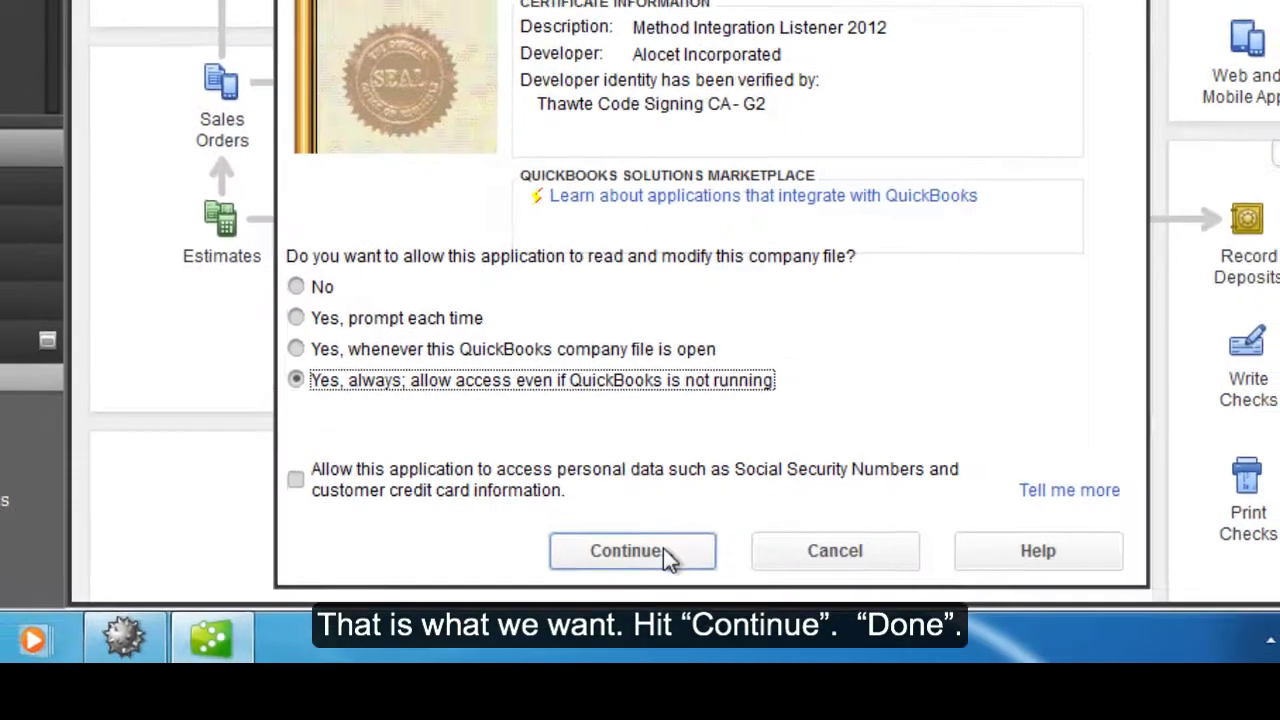
pyautogui.click(690, 533)
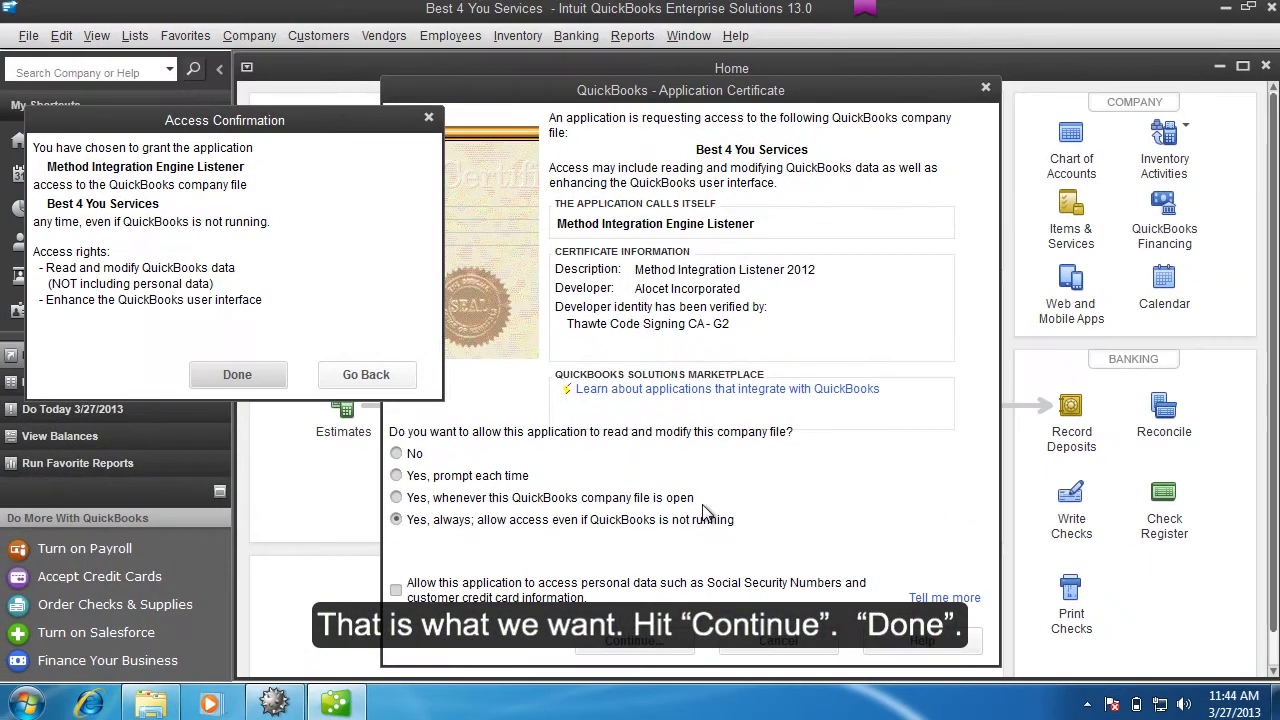
pyautogui.click(262, 376)
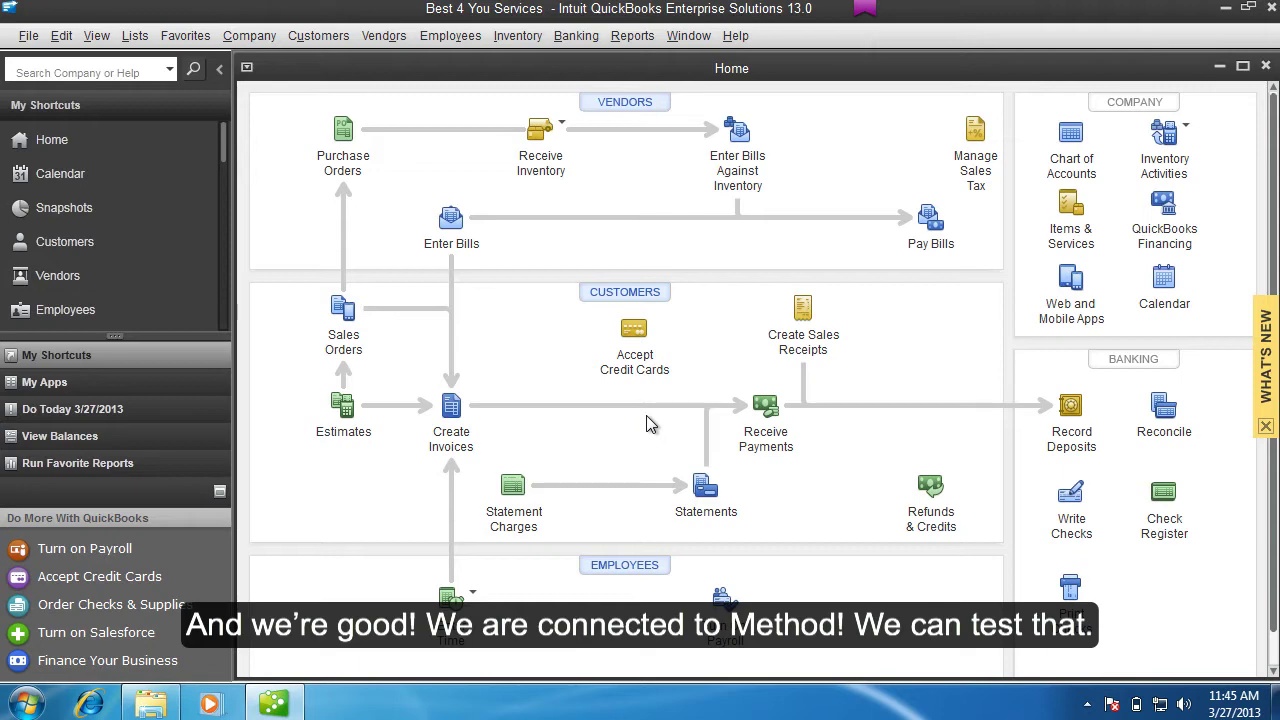
pyautogui.click(61, 35)
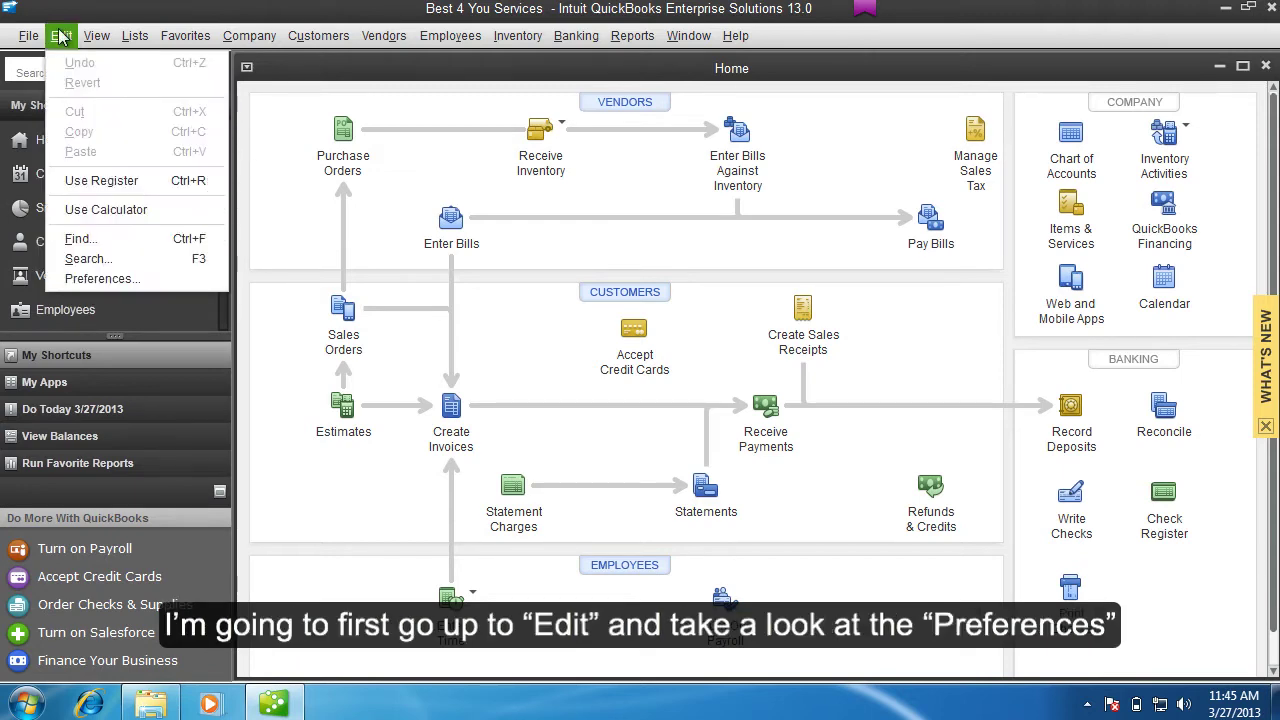
pyautogui.click(148, 279)
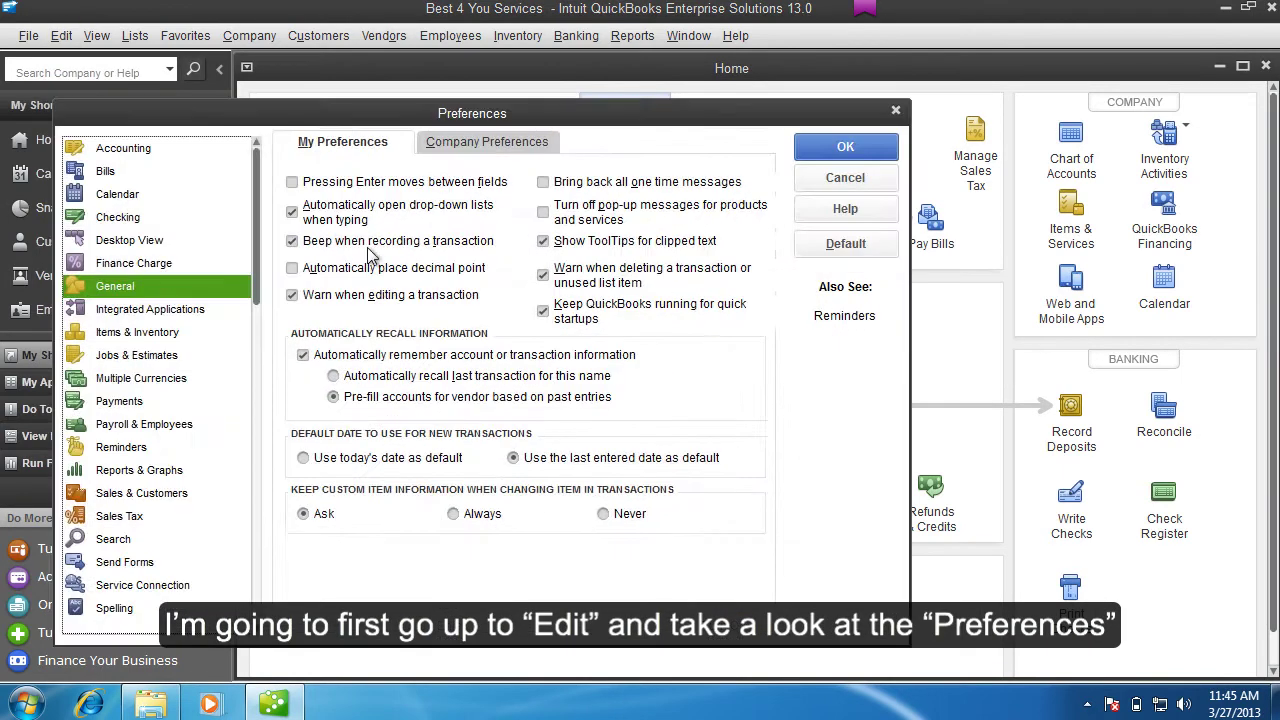
pyautogui.click(158, 298)
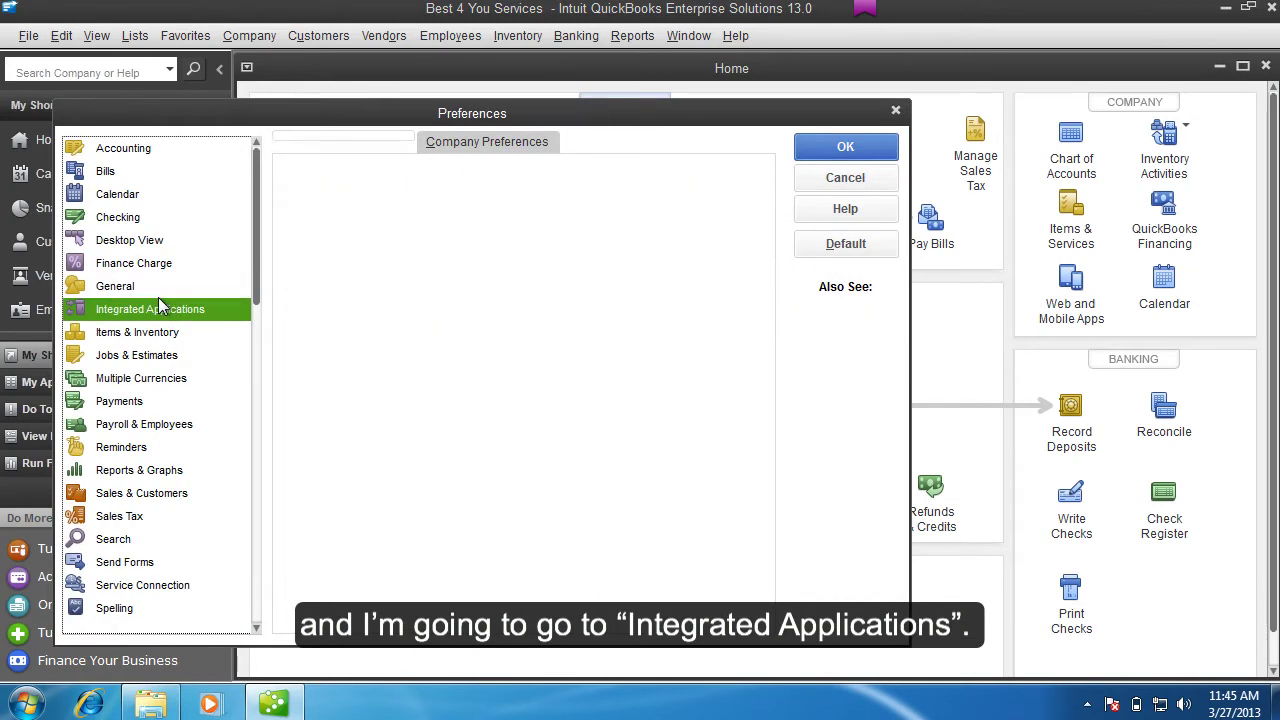
pyautogui.click(515, 145)
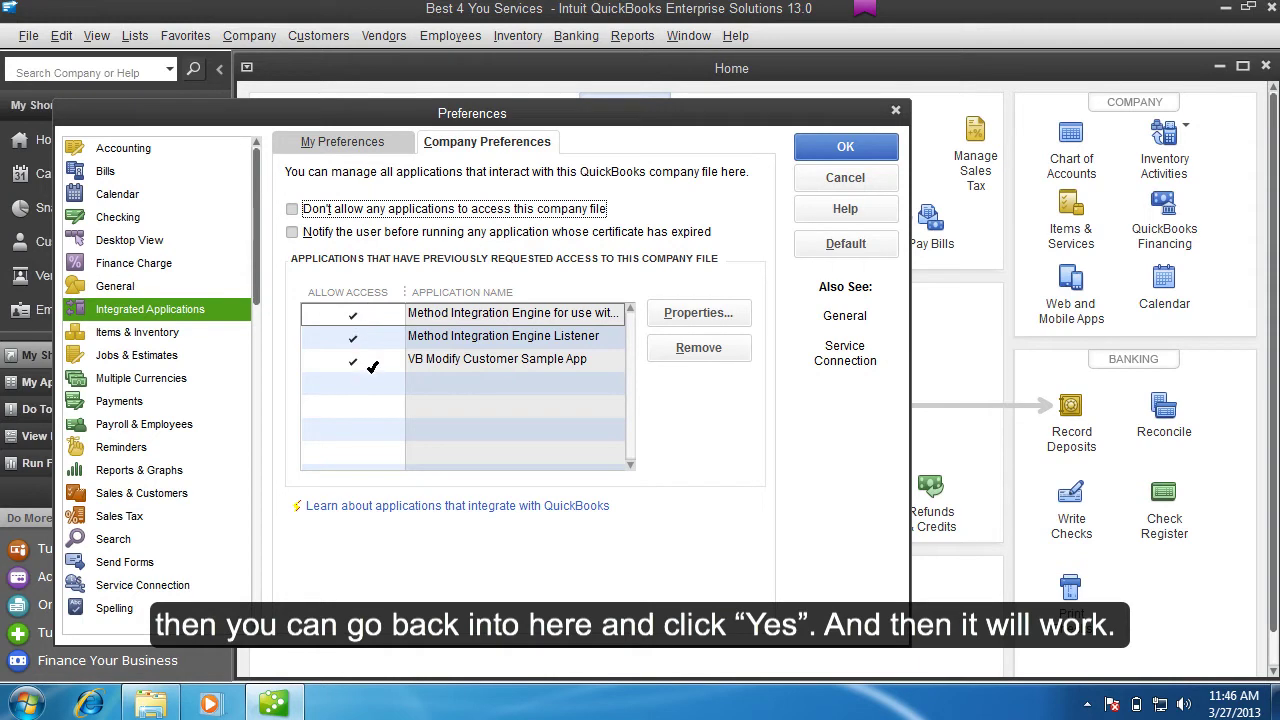
pyautogui.click(866, 148)
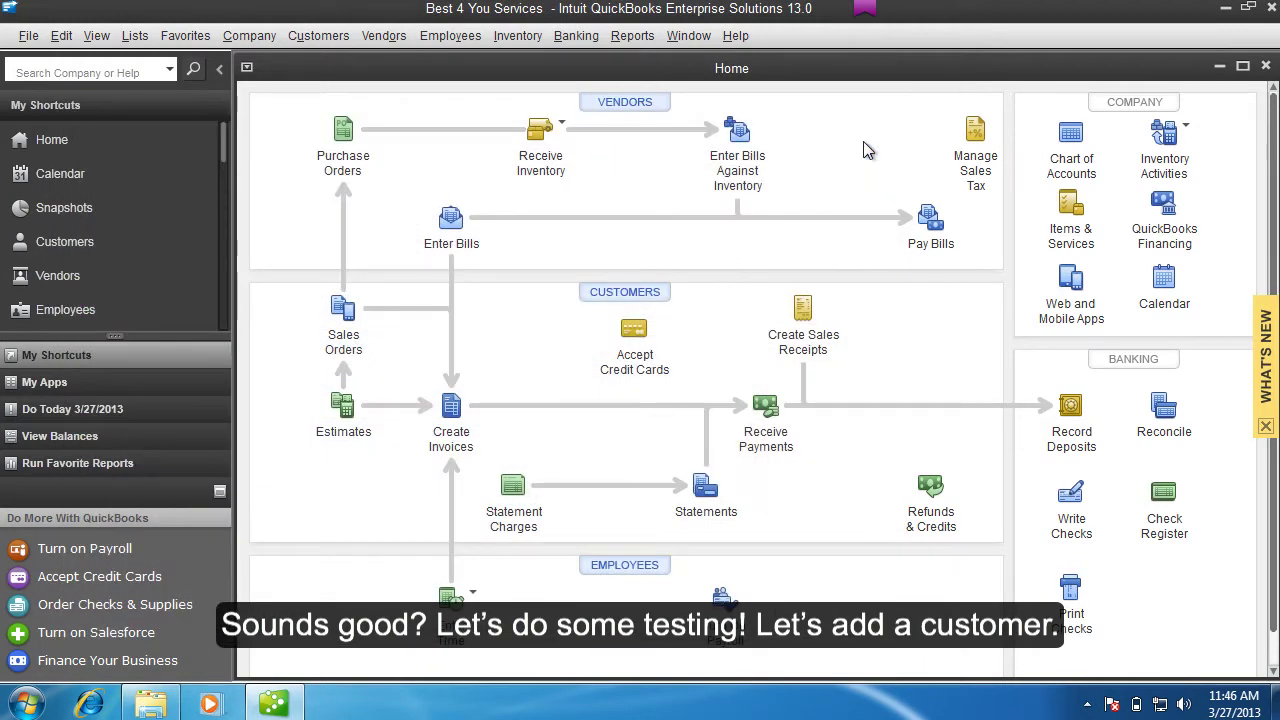
# - Start a new customer record from the Customer Center's New Customer & Job menu
pyautogui.click(621, 296)
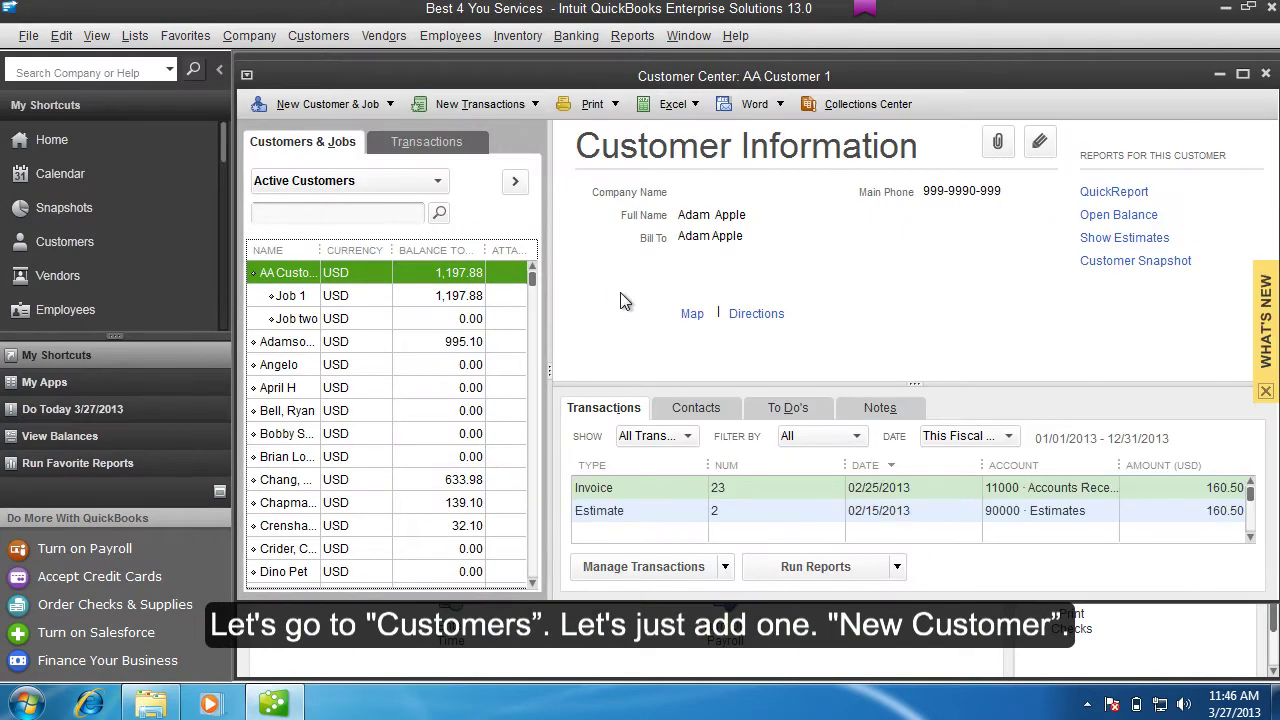
pyautogui.click(354, 101)
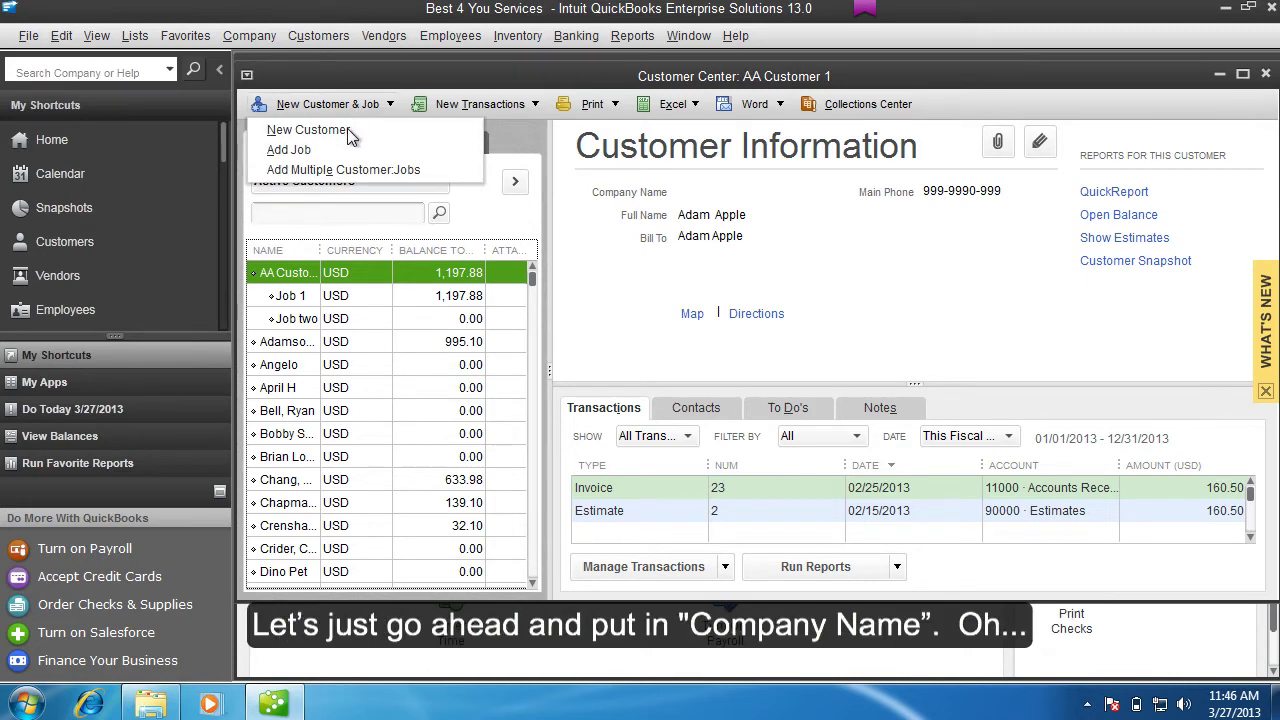
pyautogui.click(345, 130)
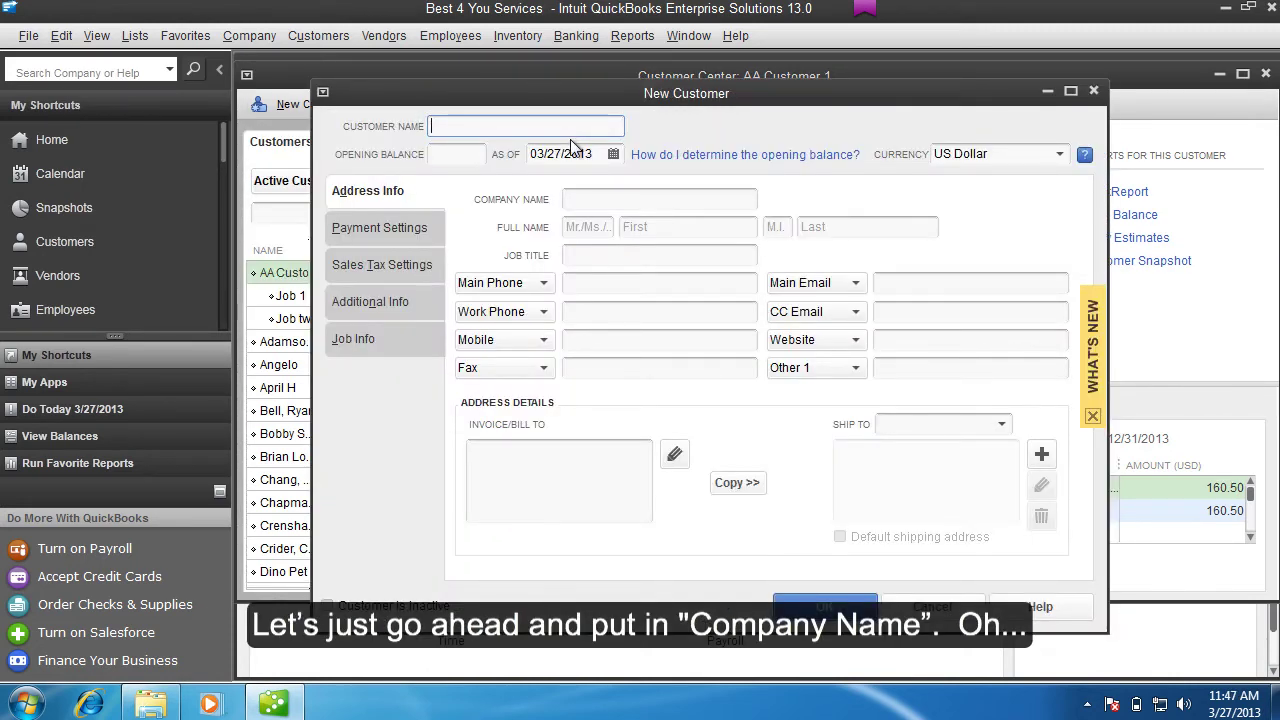
# - Enter company name Discworld, the contact's first name, and the customer's main email
pyautogui.click(591, 198)
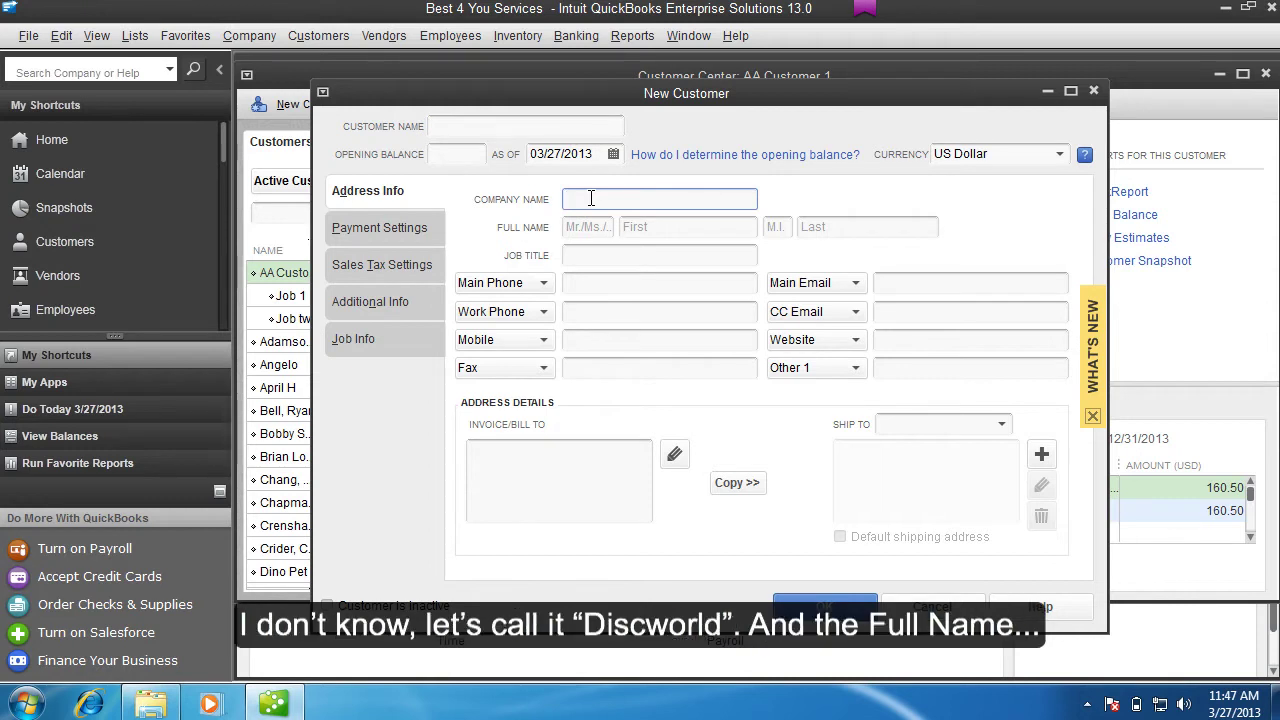
pyautogui.write('Discworld')
pyautogui.press('Tab')
pyautogui.press('Tab')
pyautogui.write('Terry')
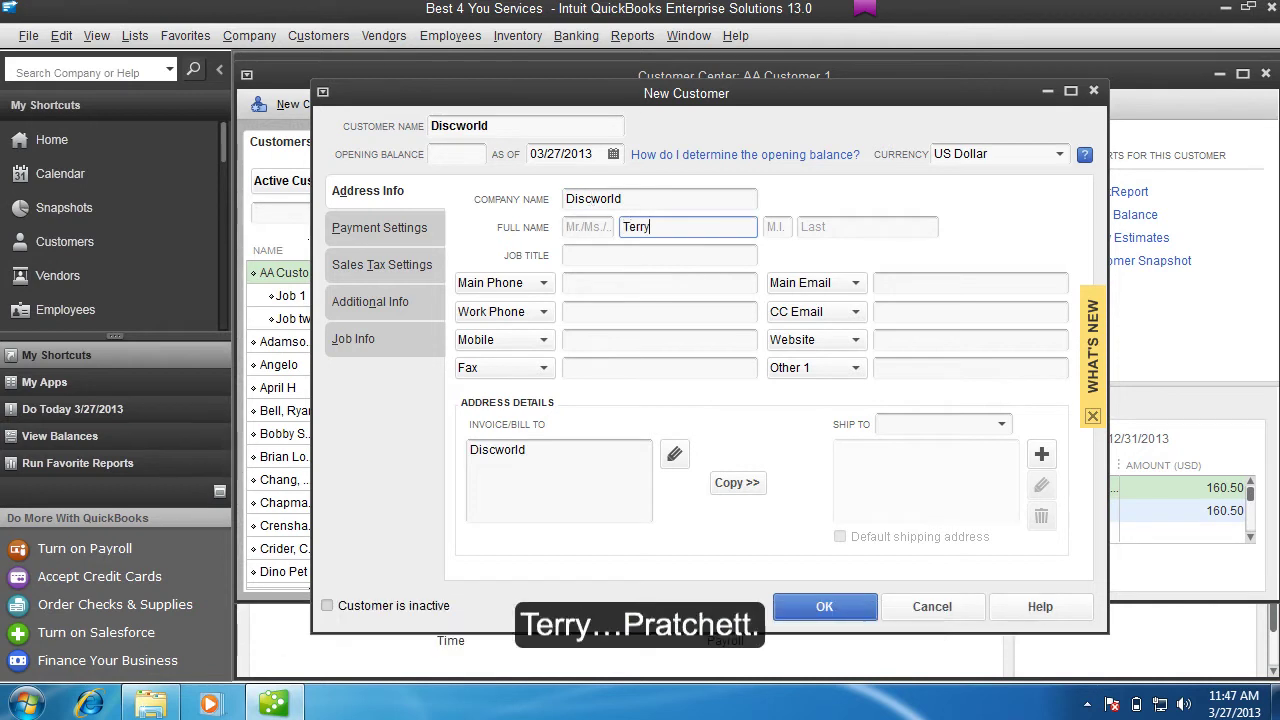
pyautogui.press('Tab')
pyautogui.press('Tab')
pyautogui.write('Pratchett')
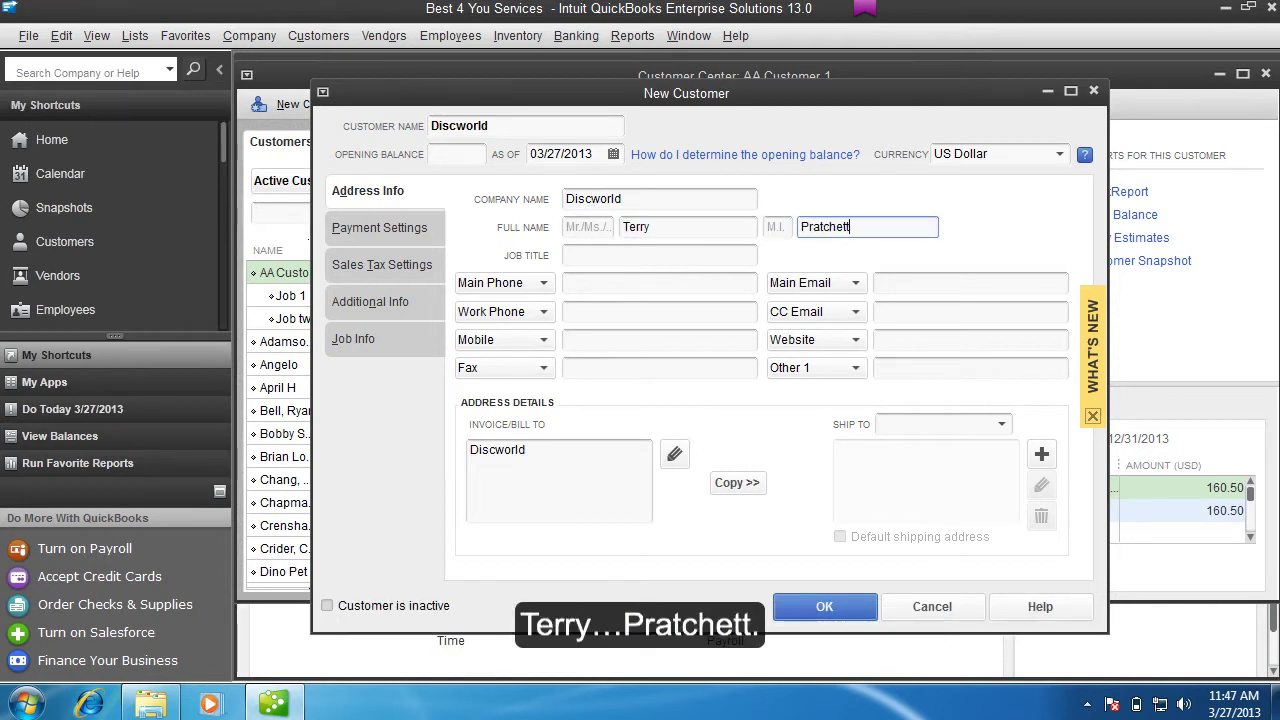
pyautogui.press('Tab')
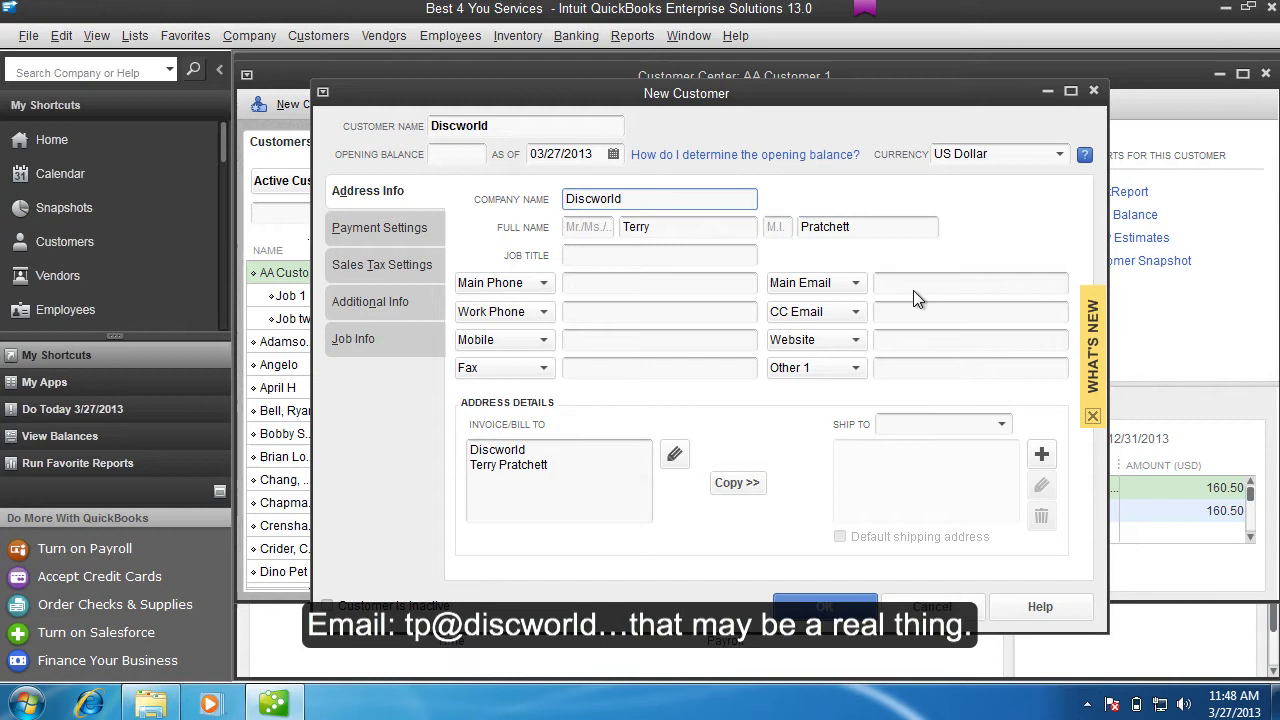
pyautogui.click(908, 282)
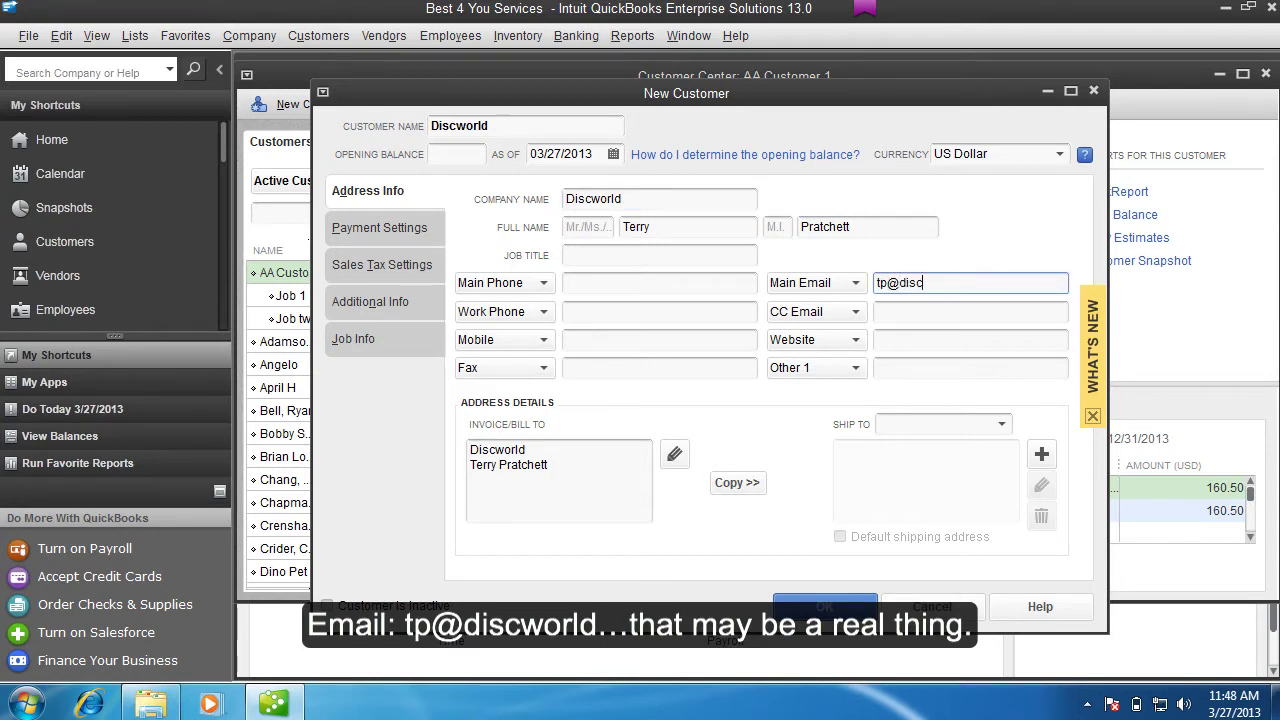
pyautogui.write('om')
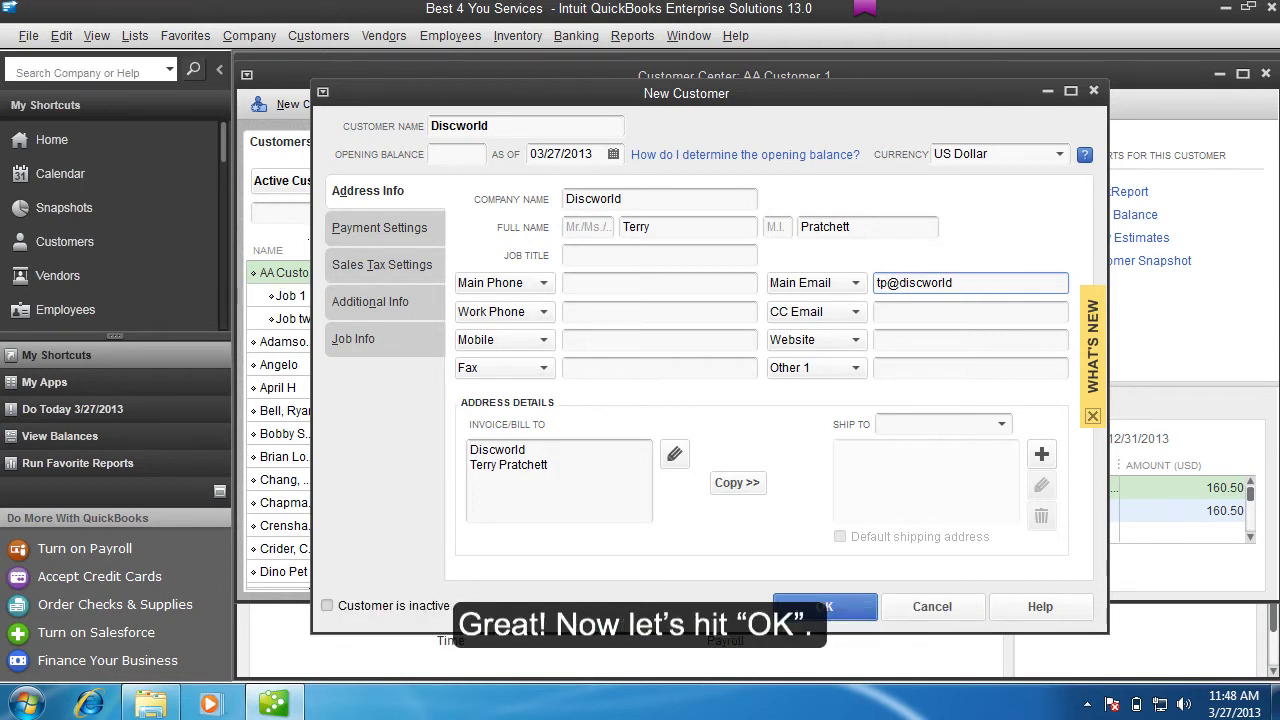
pyautogui.write('email.com')
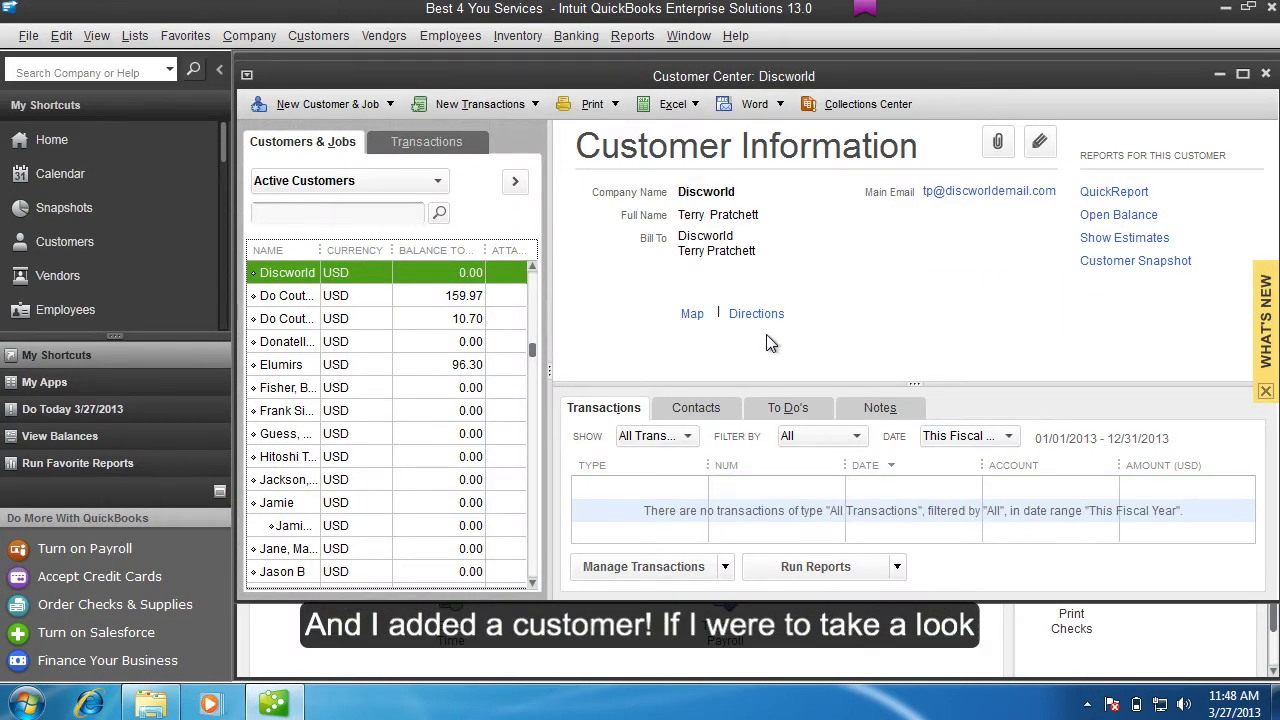
# - Display the Method integration engine window from the tray icon to check its log
pyautogui.click(1089, 705)
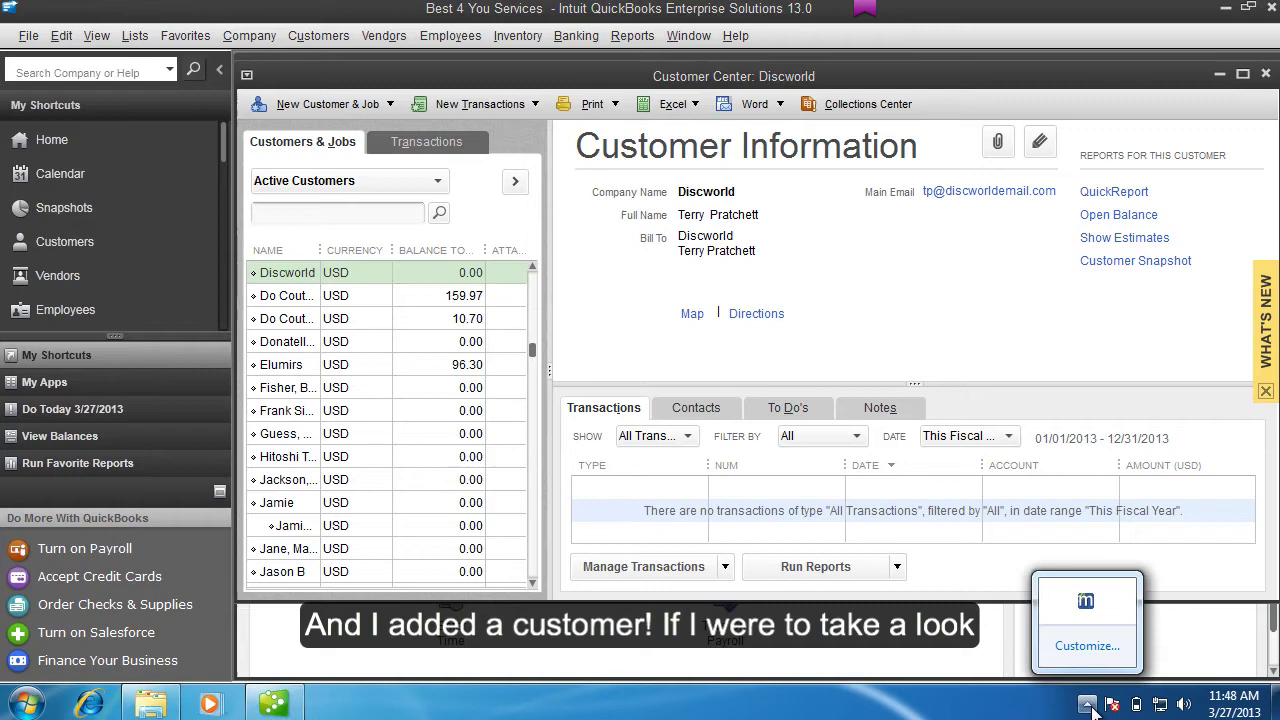
pyautogui.rightClick(1094, 608)
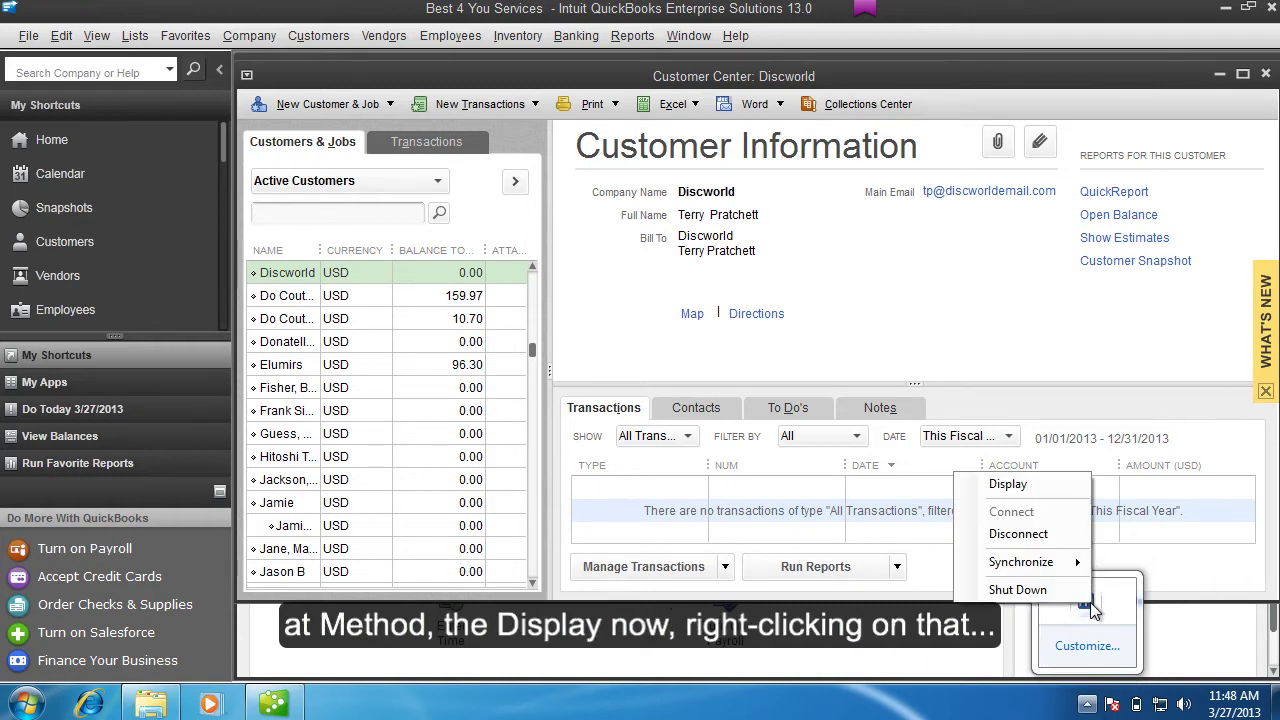
pyautogui.click(1010, 484)
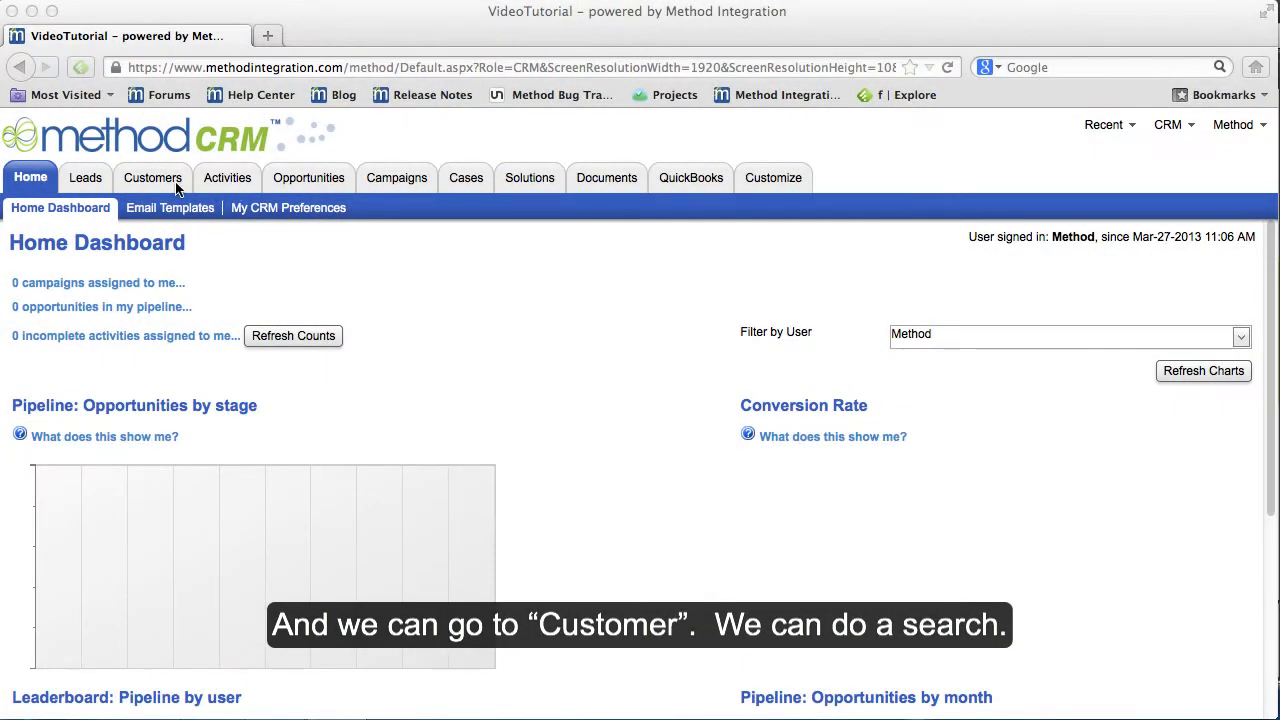
# - Filter the Customers contact list by the contact's first name to find Discworld
pyautogui.click(180, 188)
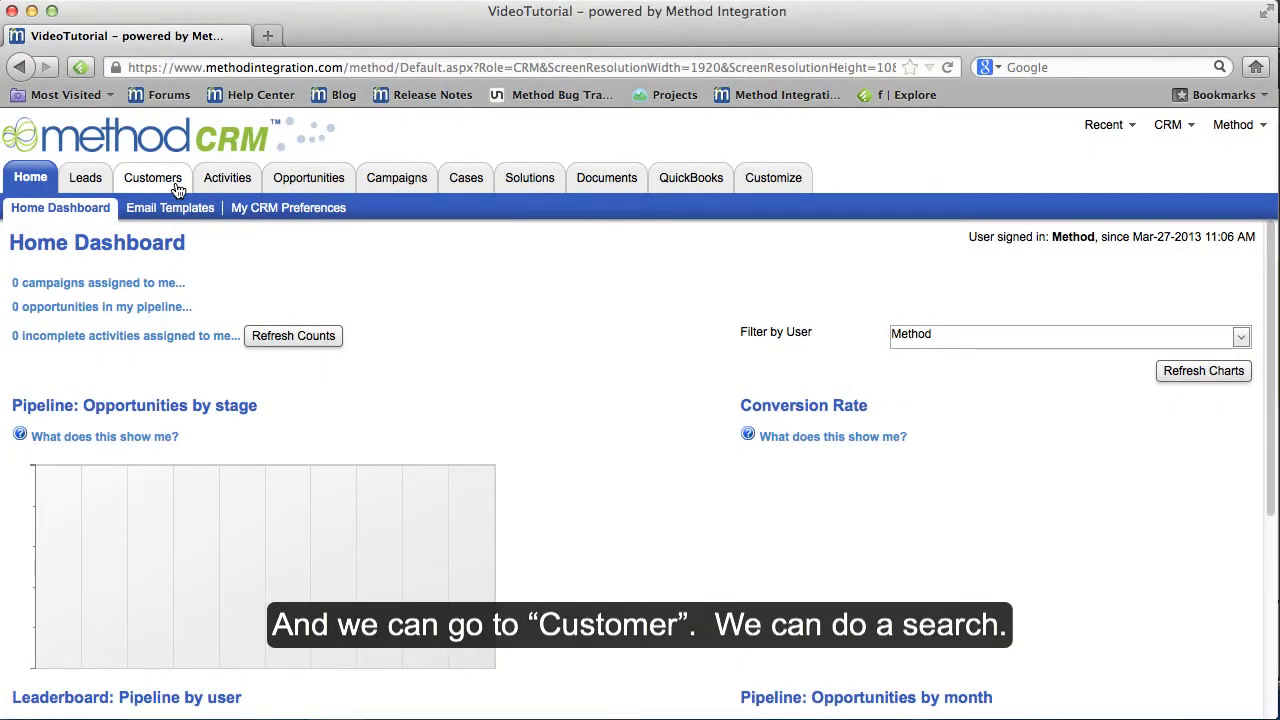
pyautogui.click(301, 370)
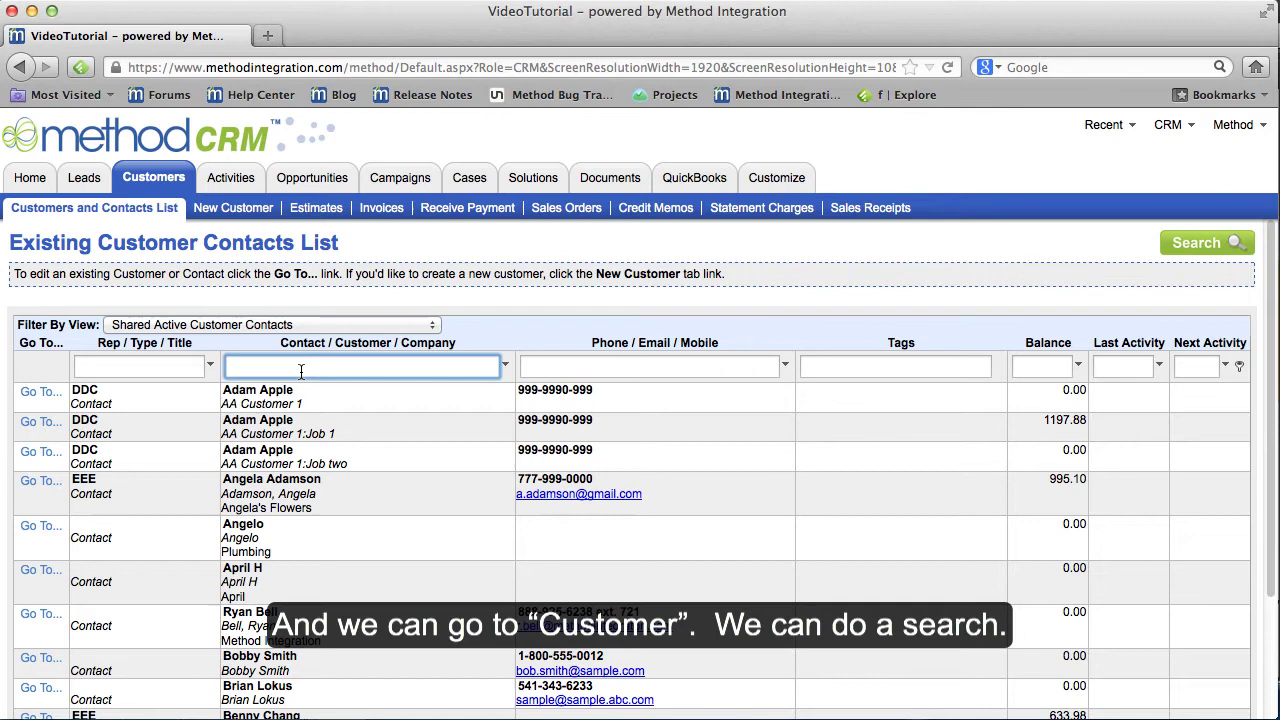
pyautogui.write('terry')
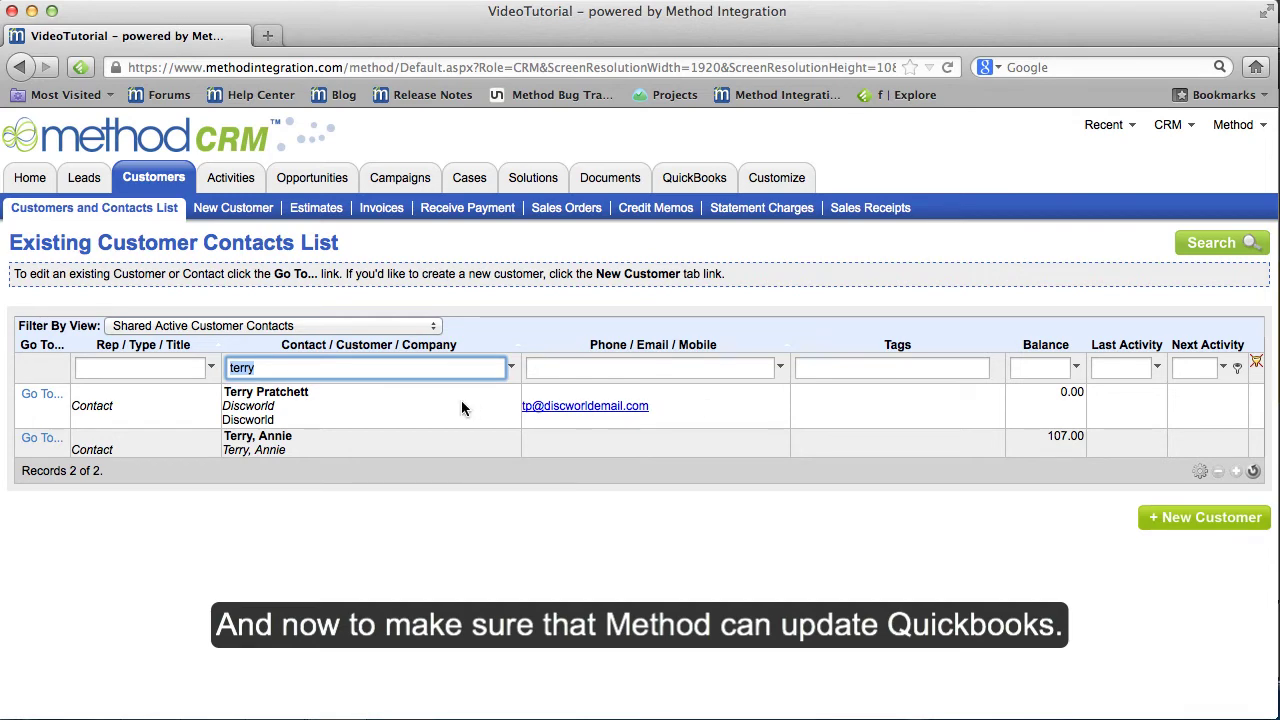
# - Delete the Discworld customer via More actions > Delete Customer and refresh the grid
pyautogui.click(44, 395)
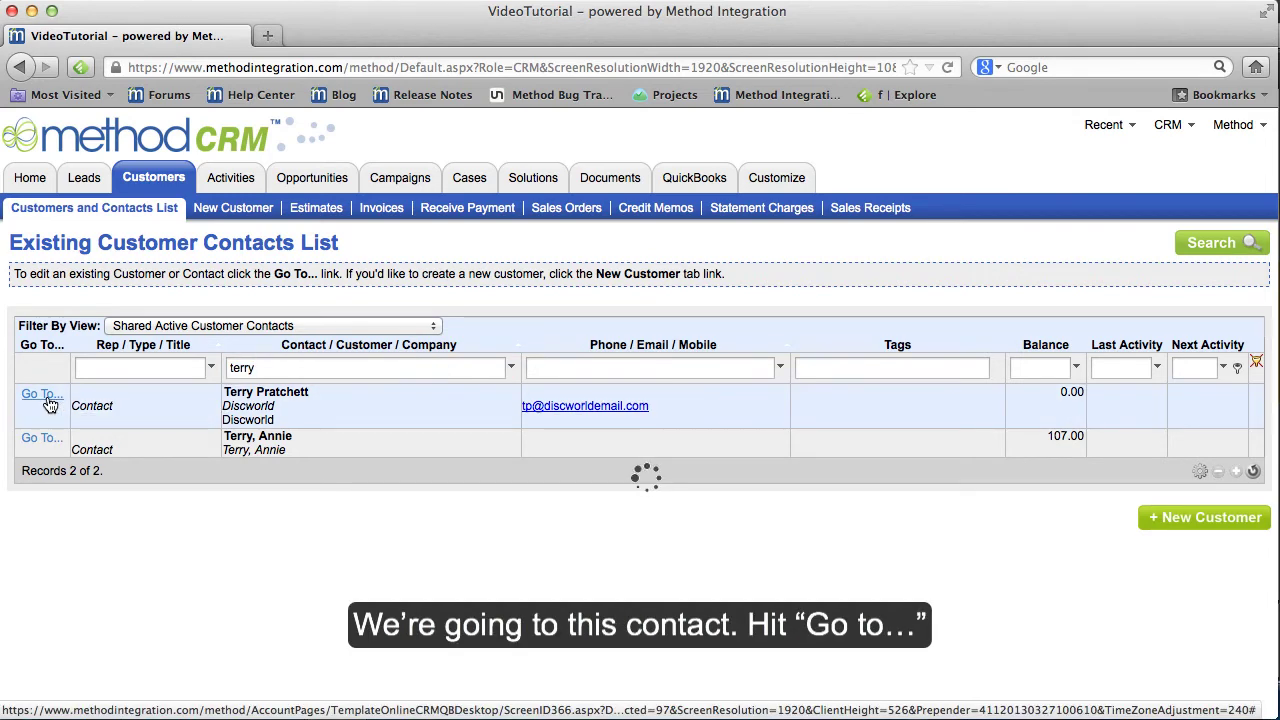
pyautogui.scroll(-5, 600, 418)
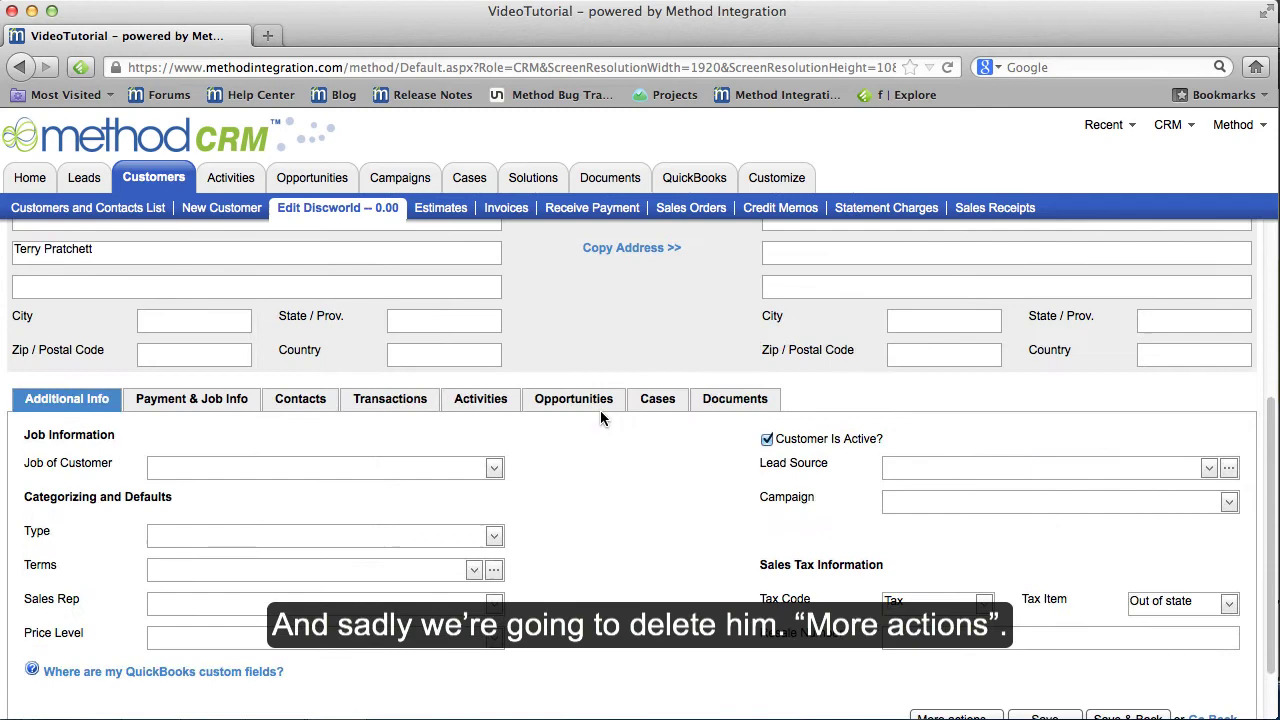
pyautogui.scroll(-1, 600, 418)
pyautogui.scroll(-2, 600, 418)
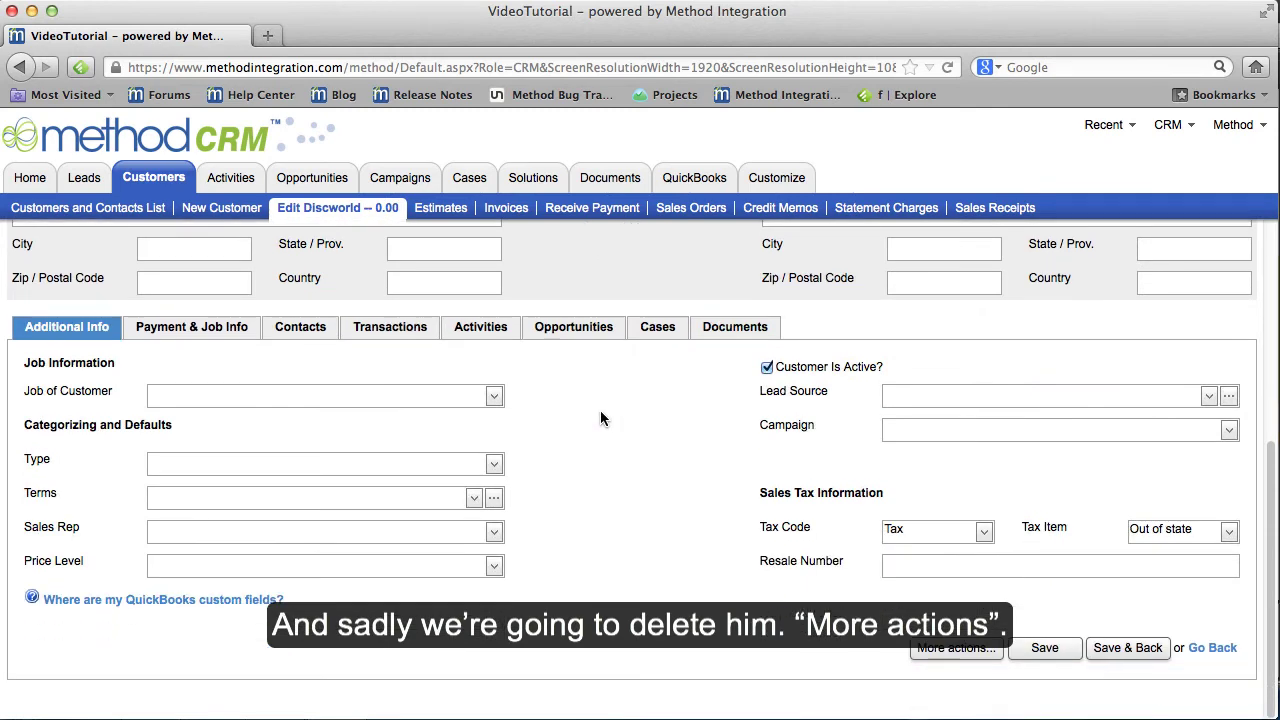
pyautogui.click(960, 648)
pyautogui.click(1008, 668)
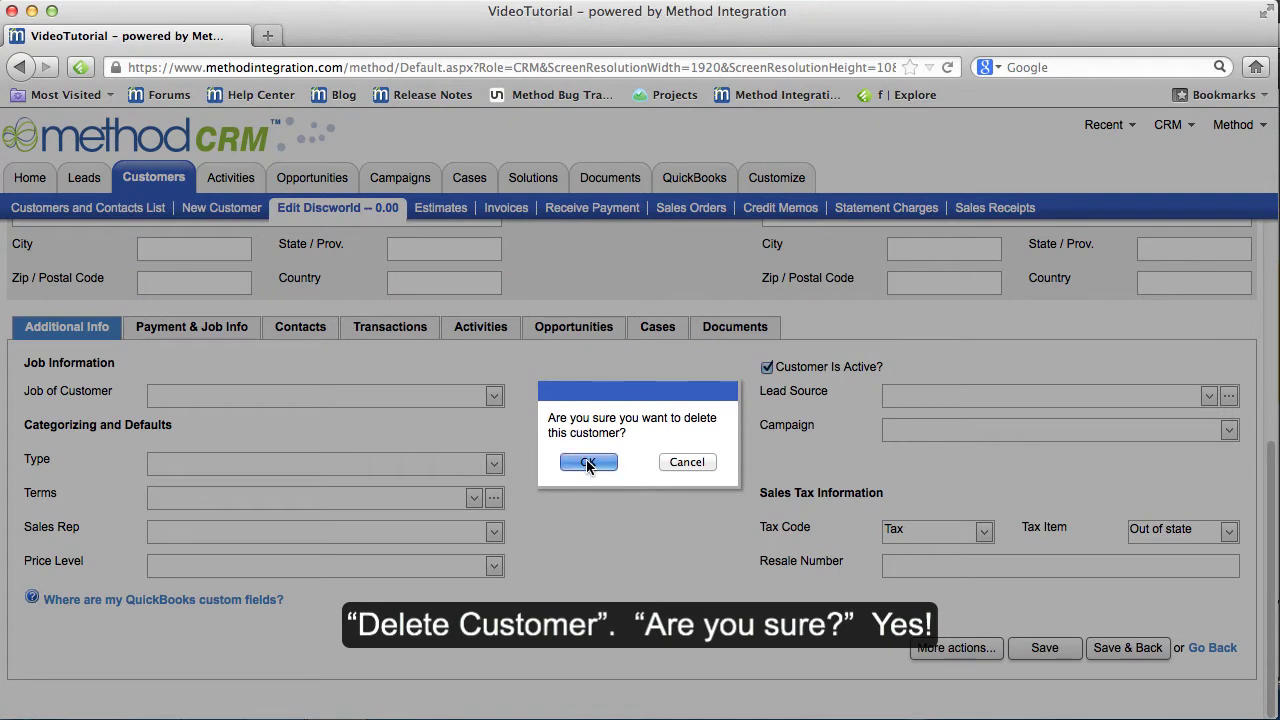
pyautogui.click(588, 463)
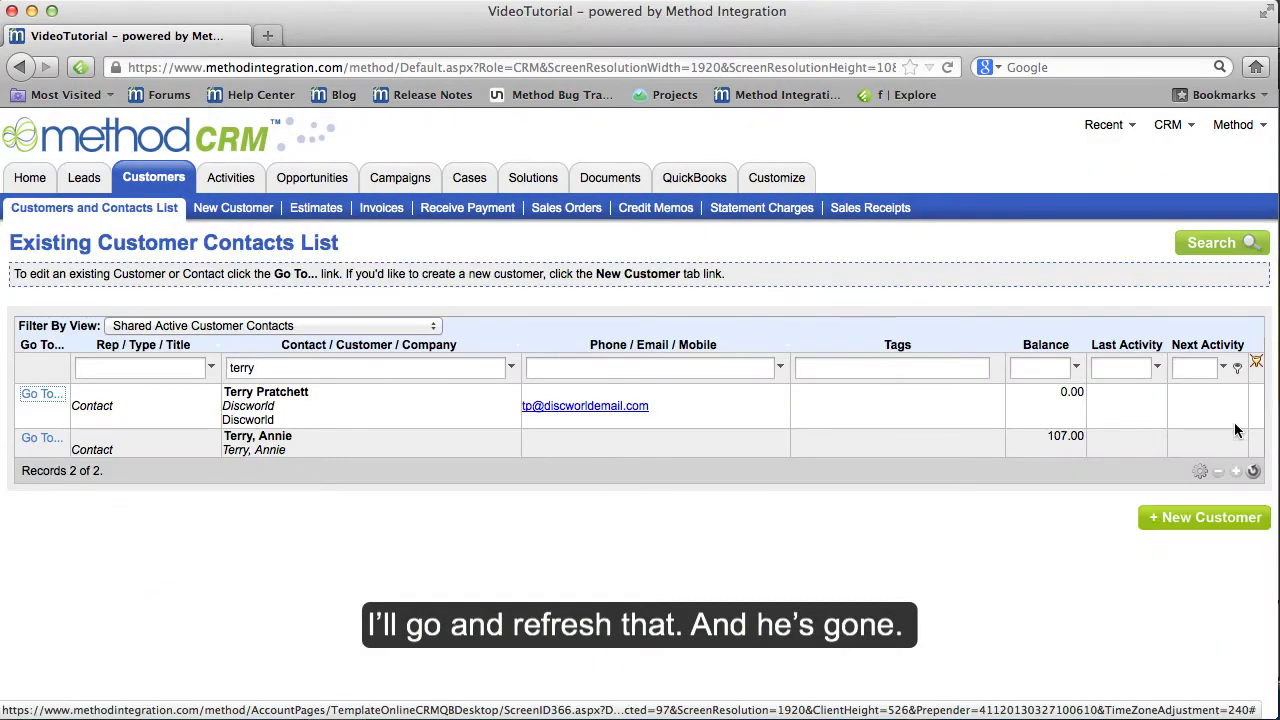
pyautogui.click(1253, 471)
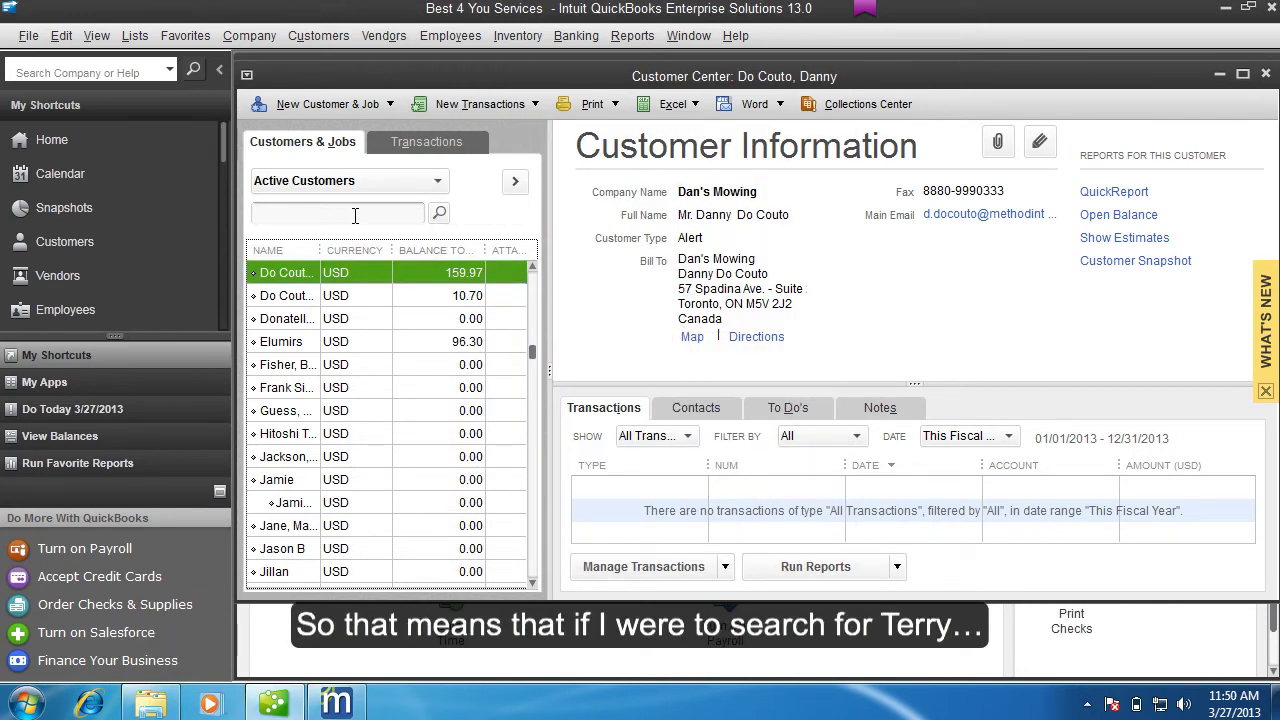
# - Search the Customer Center list for the contact's first name to confirm Discworld is gone
pyautogui.click(354, 214)
pyautogui.write('terry')
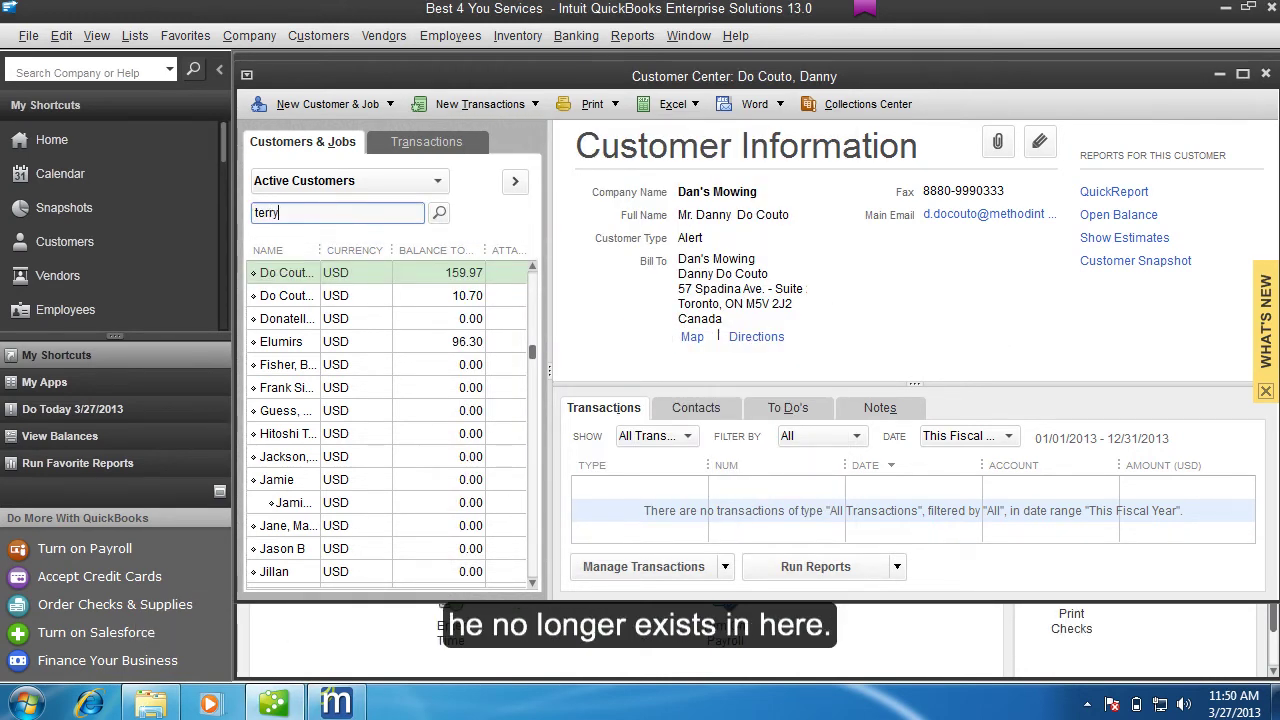
pyautogui.click(438, 213)
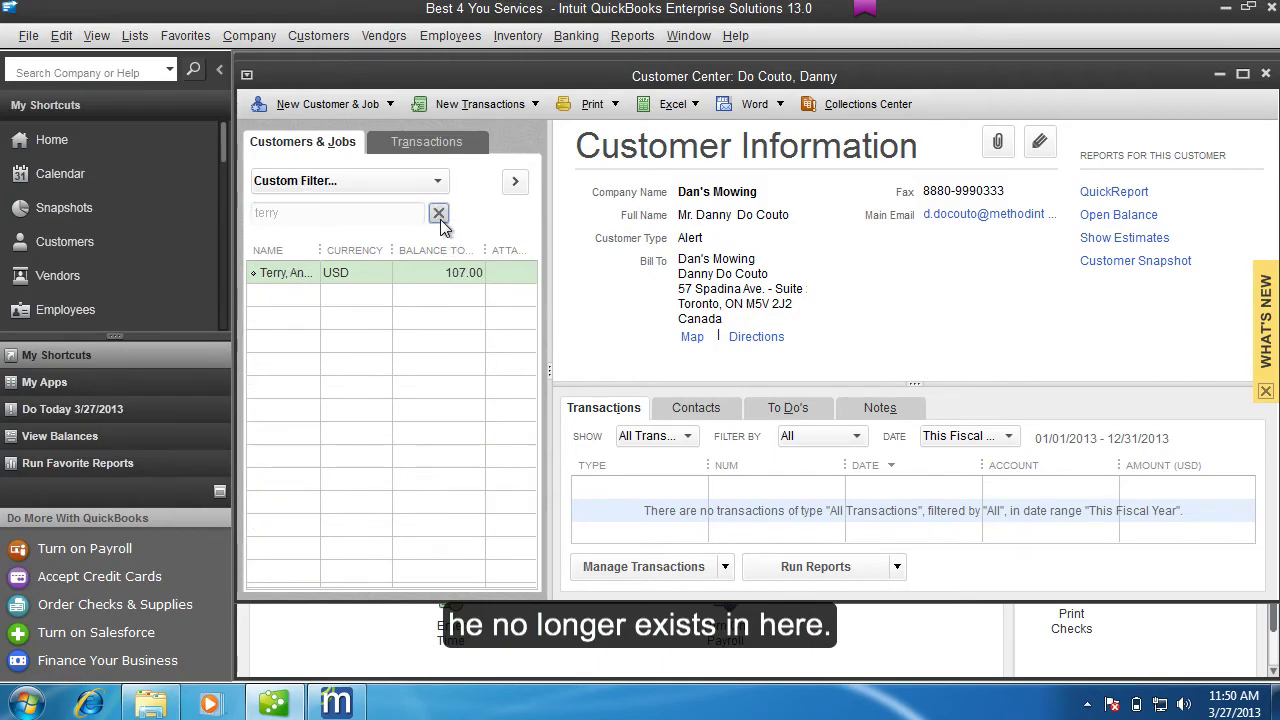